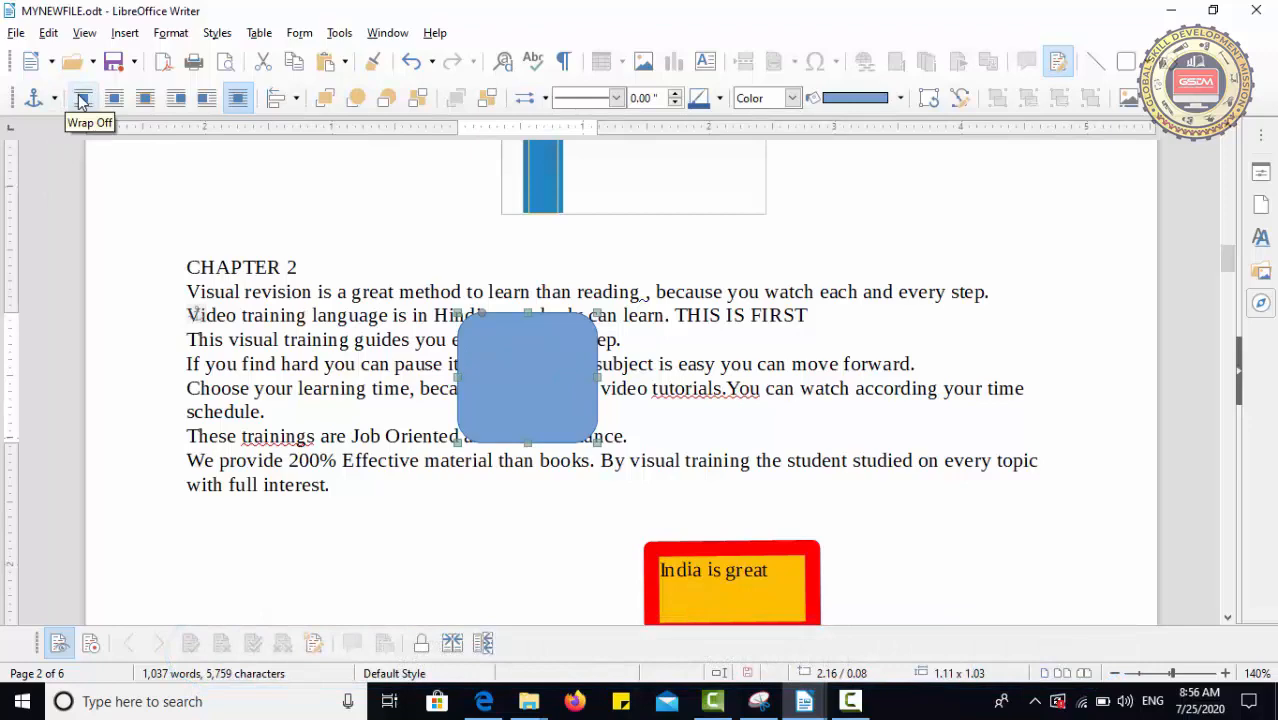
Step: Try the Off, Page, Optimal Page, Left and Right text wraps on the blue rounded square, ending with Wrap Through
click(82, 99)
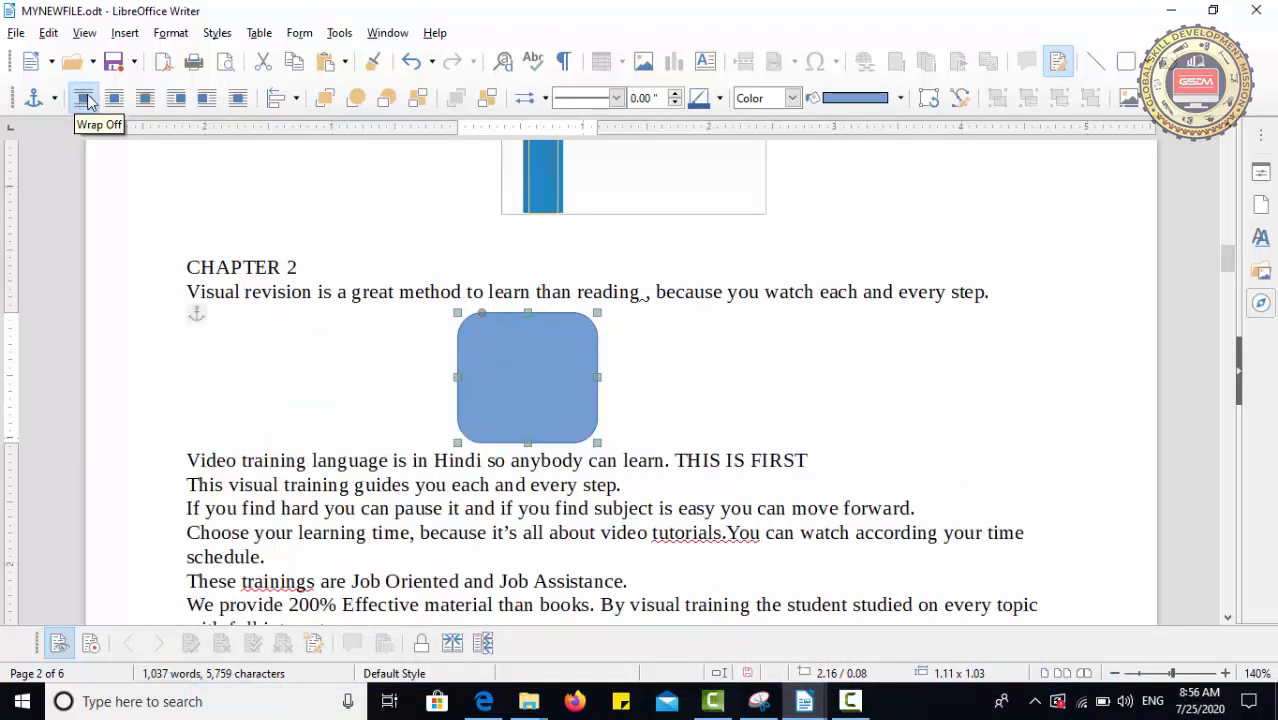
click(112, 100)
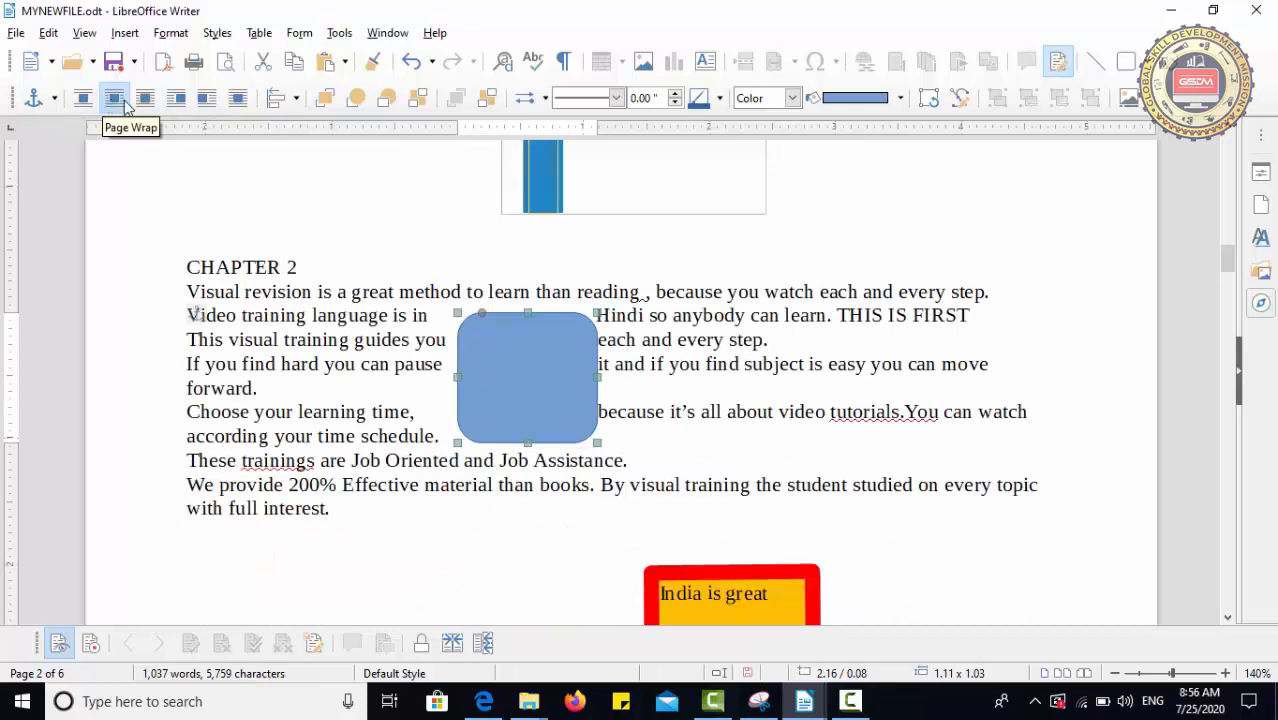
click(145, 100)
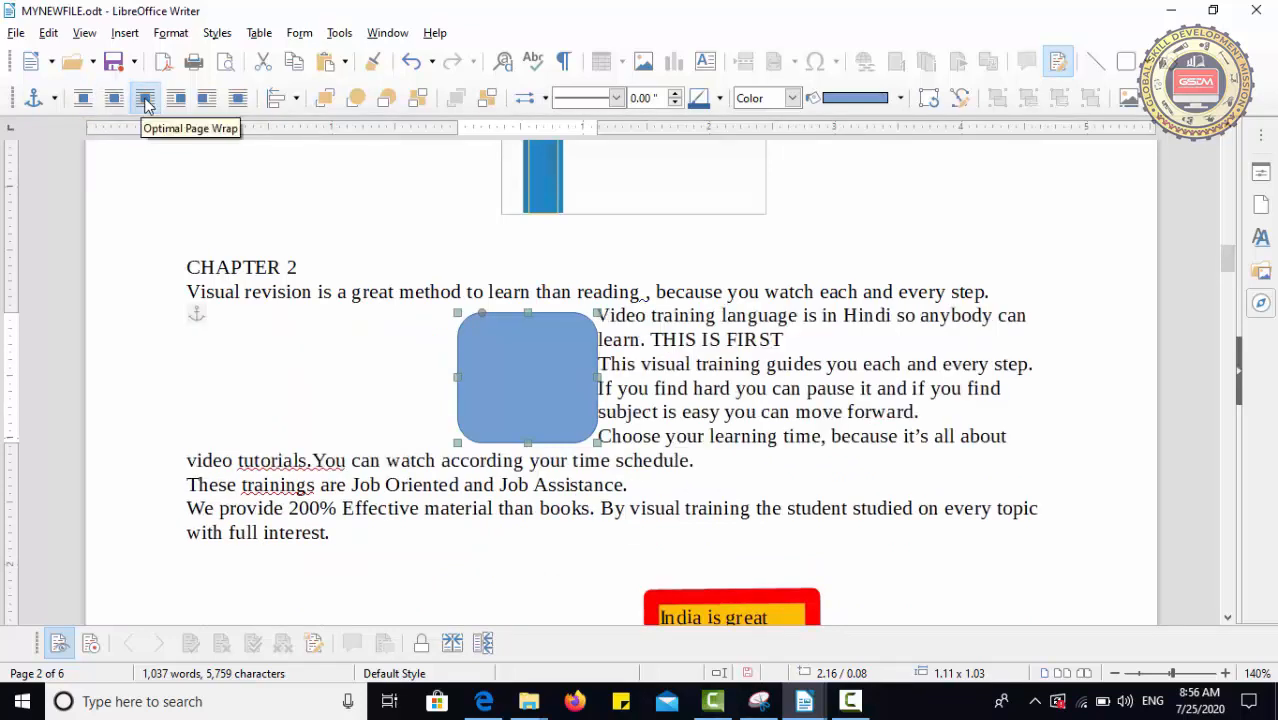
click(177, 100)
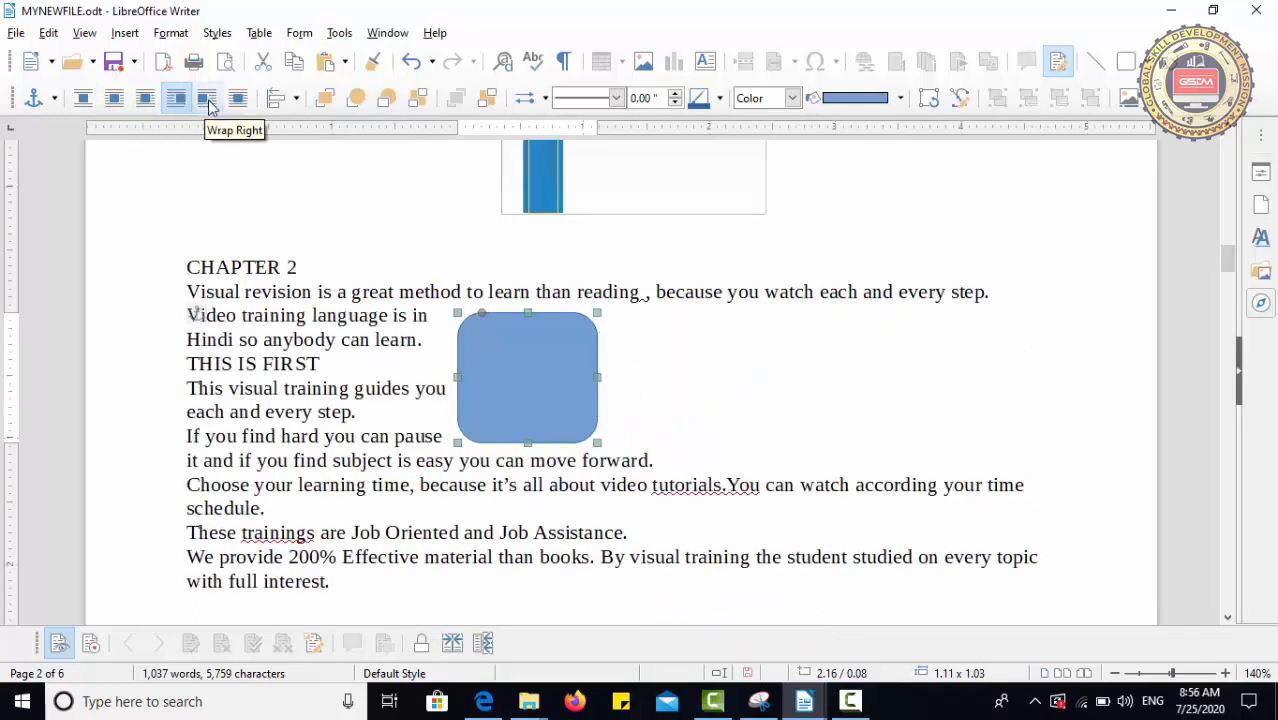
click(208, 102)
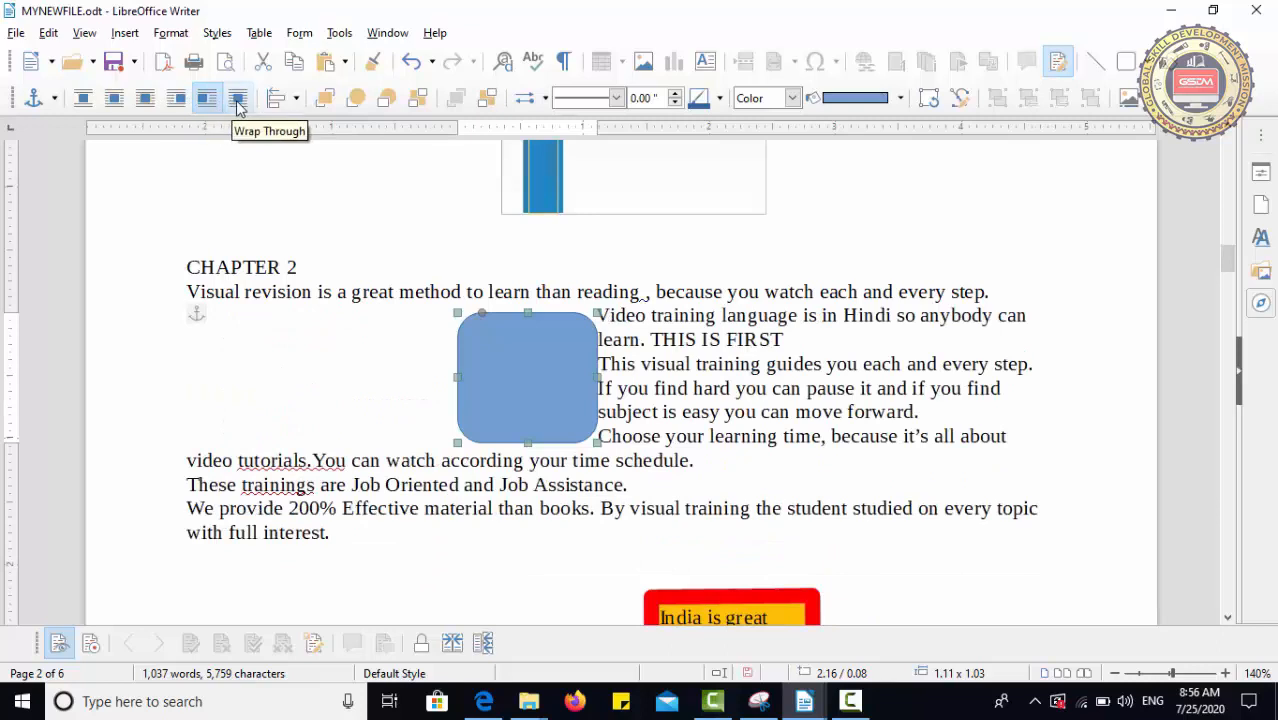
click(238, 100)
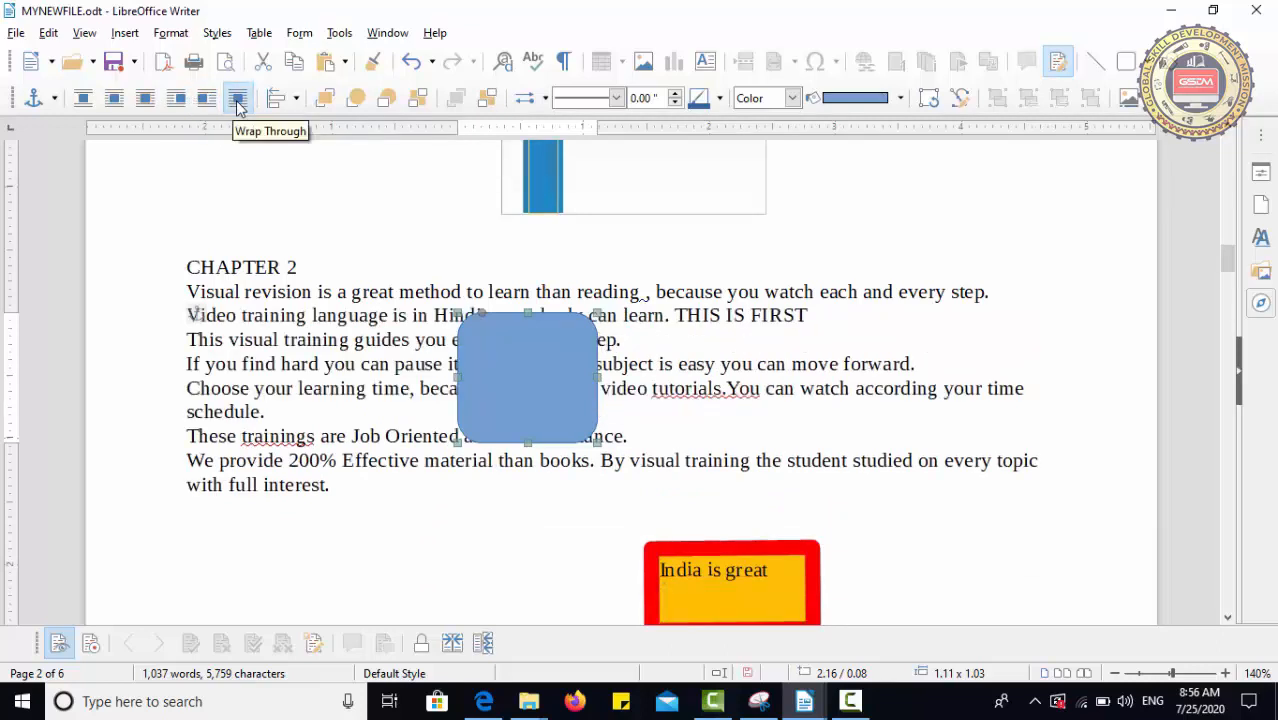
Step: Align the rounded square to the left margin, and then center it horizontally between the text margins
click(296, 98)
click(283, 145)
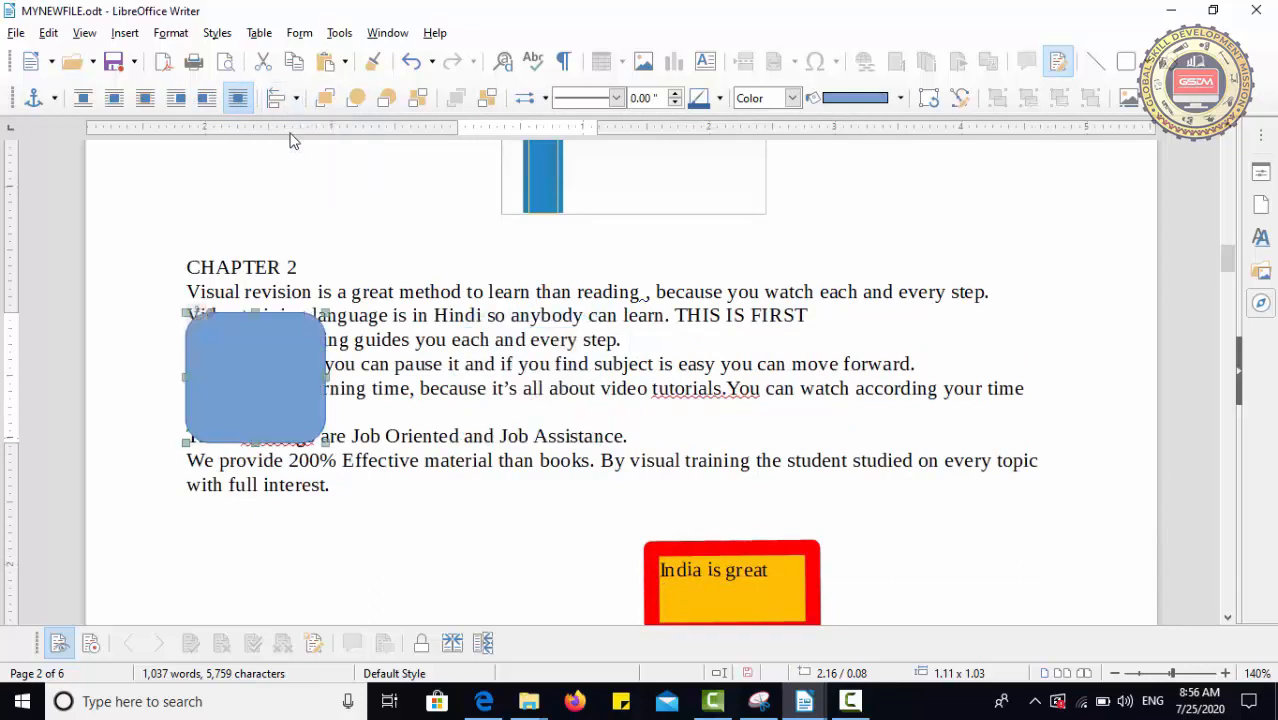
click(296, 98)
click(313, 145)
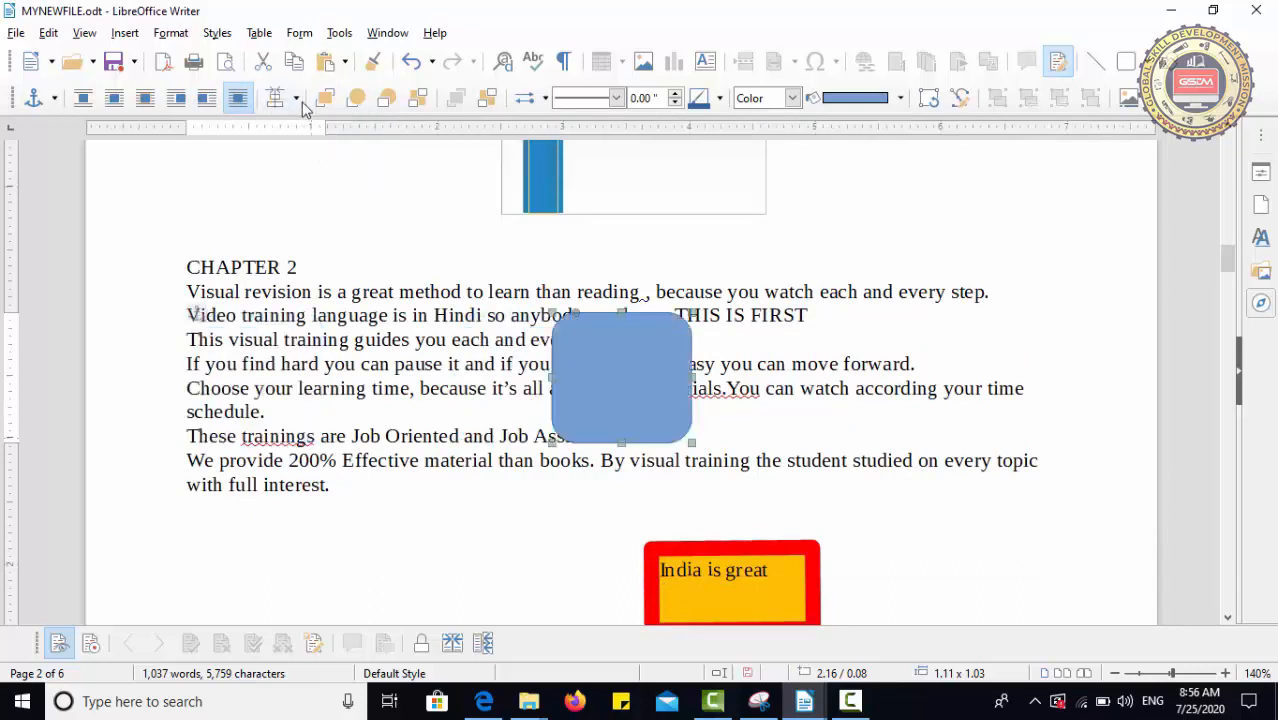
click(298, 100)
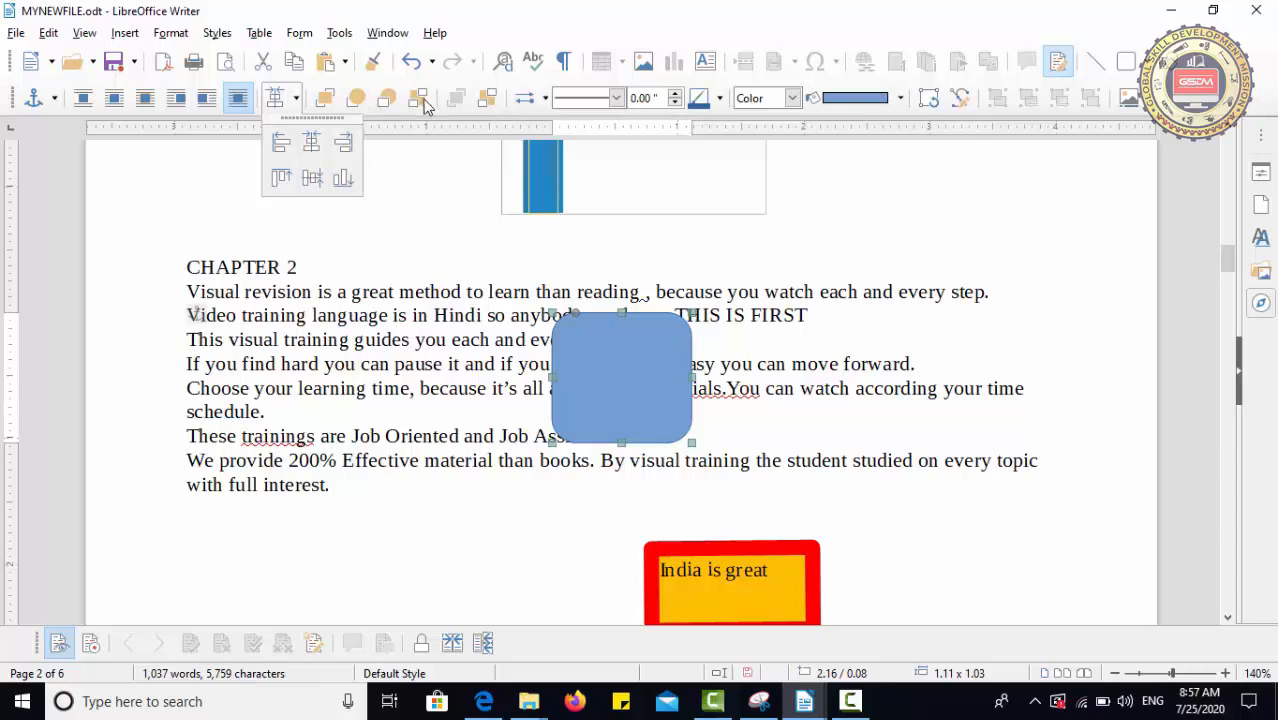
click(432, 305)
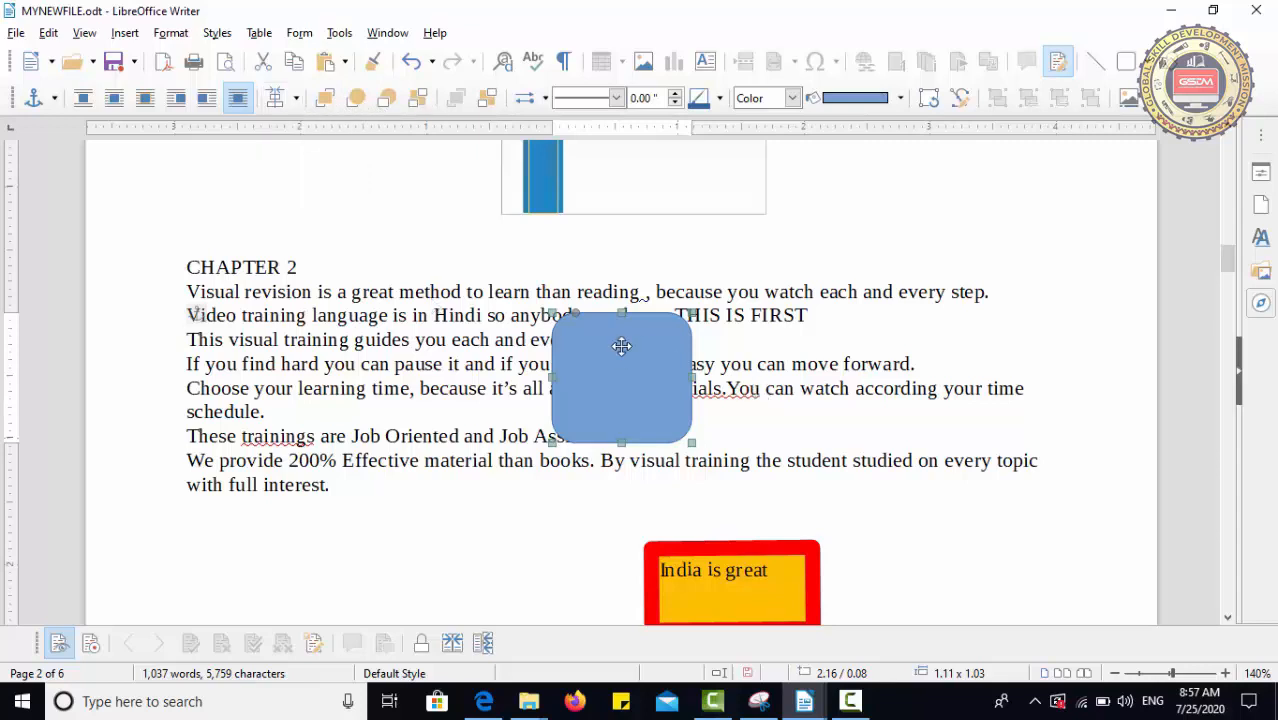
Step: Draw an octagon about 0.88 × 0.79 inches and move it to overlap the right side of the rounded square
click(783, 315)
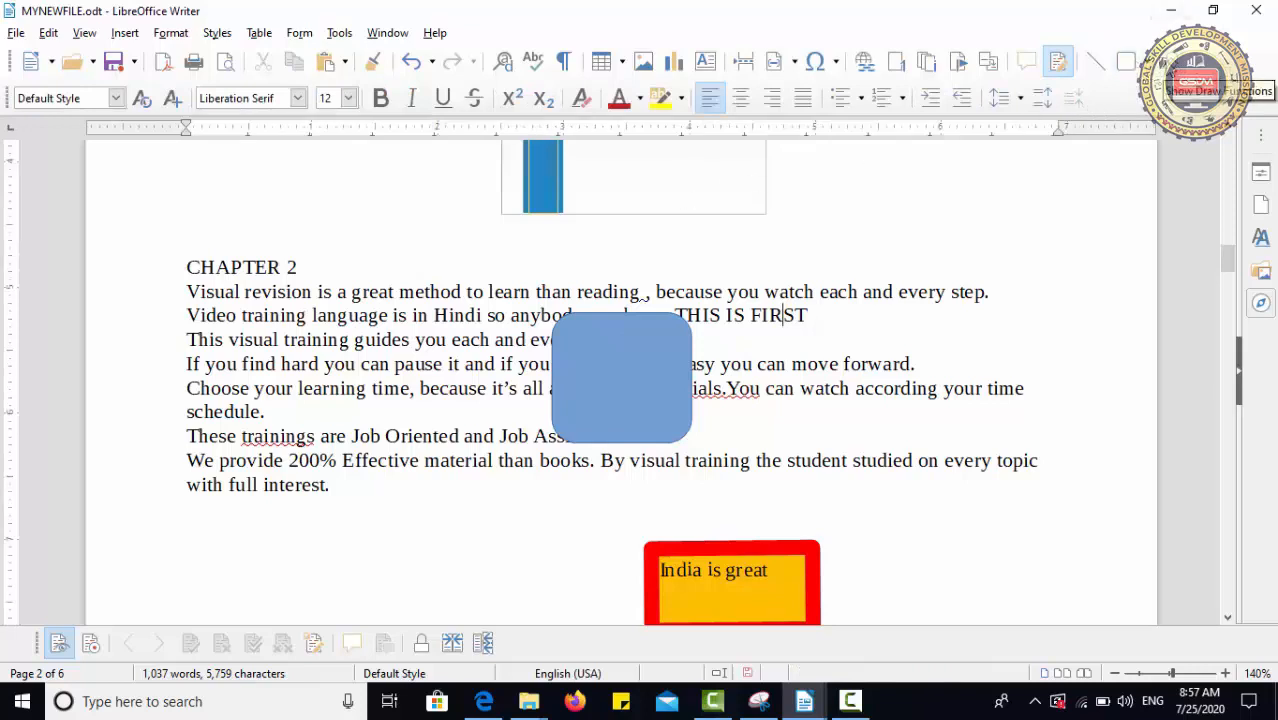
click(1142, 62)
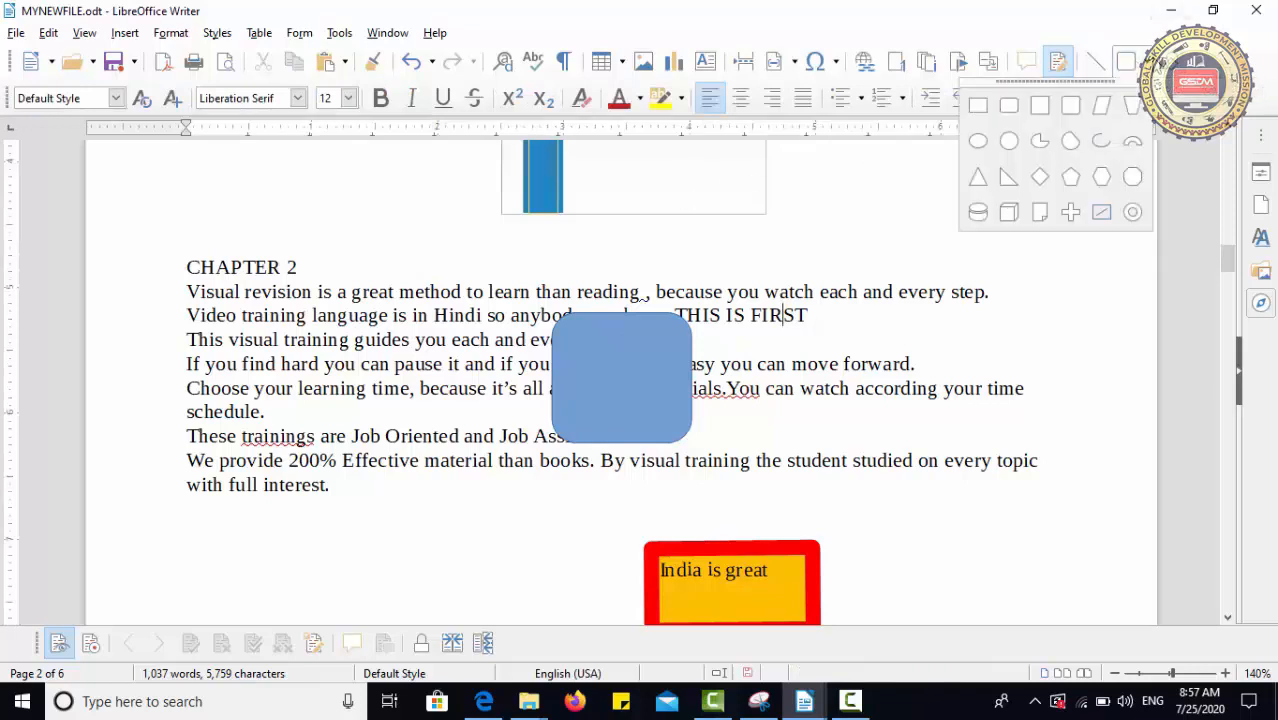
click(1131, 174)
mouse_move(744, 347)
mouse_down()
mouse_move(807, 414)
mouse_move(870, 442)
mouse_move(855, 447)
mouse_up()
drag(822, 408, 730, 393)
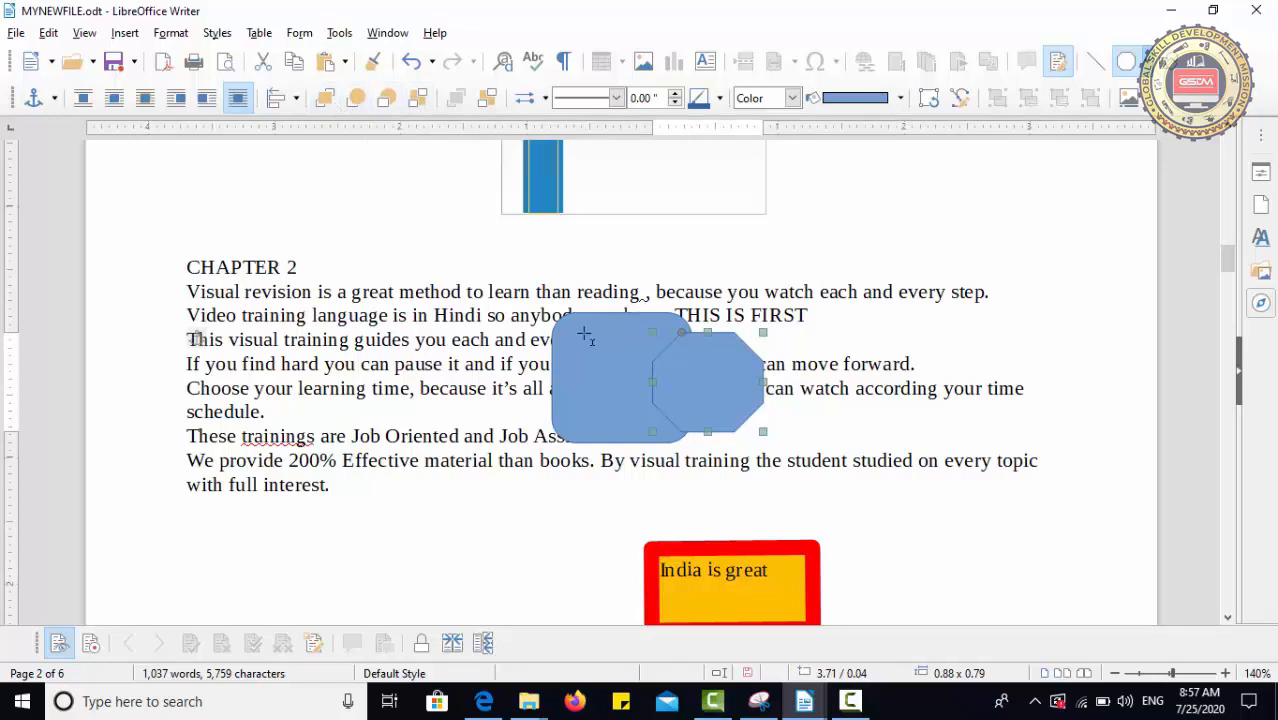
click(966, 240)
Step: Bring the rounded square to the front and give it a continuous orange-red outline 0.08" wide
click(575, 372)
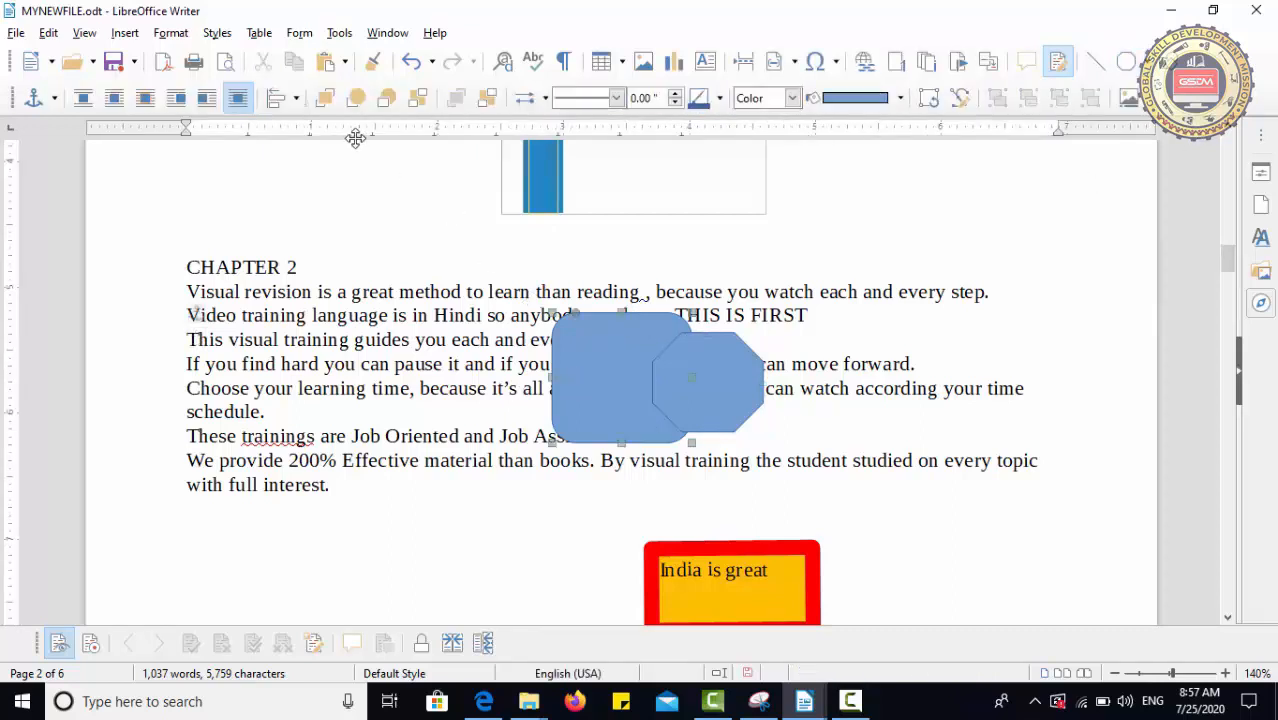
click(326, 100)
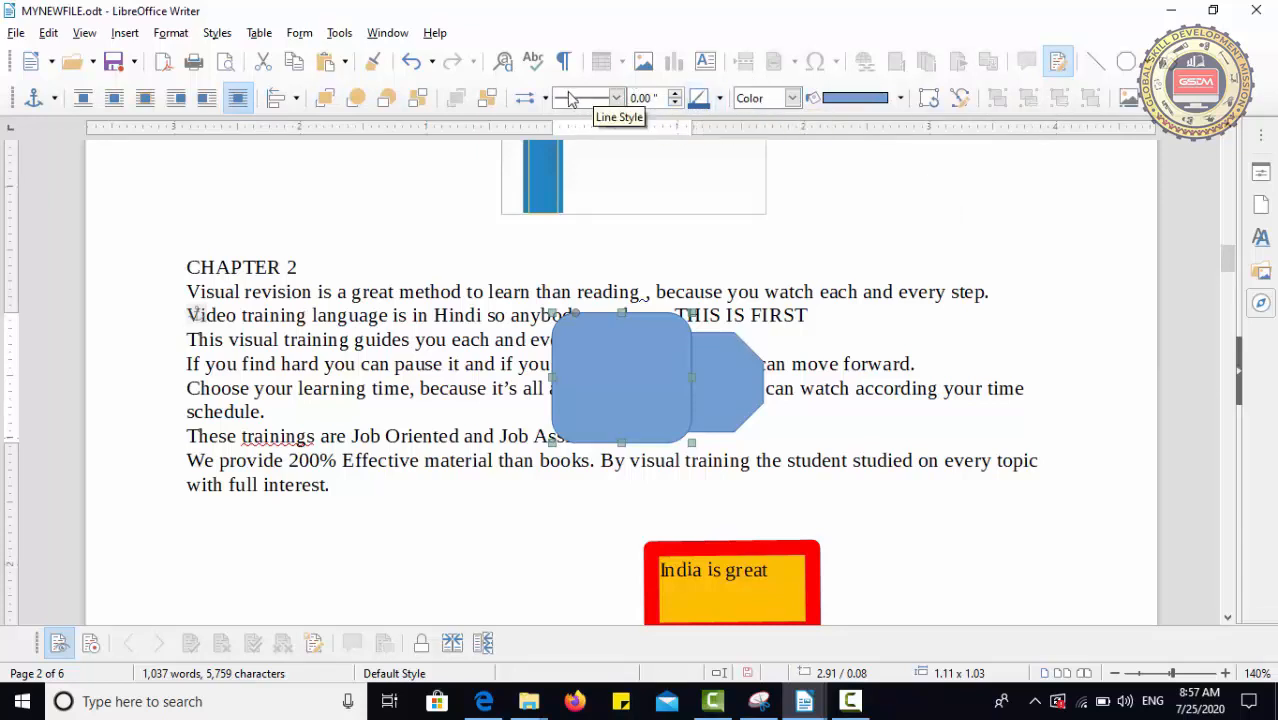
click(617, 100)
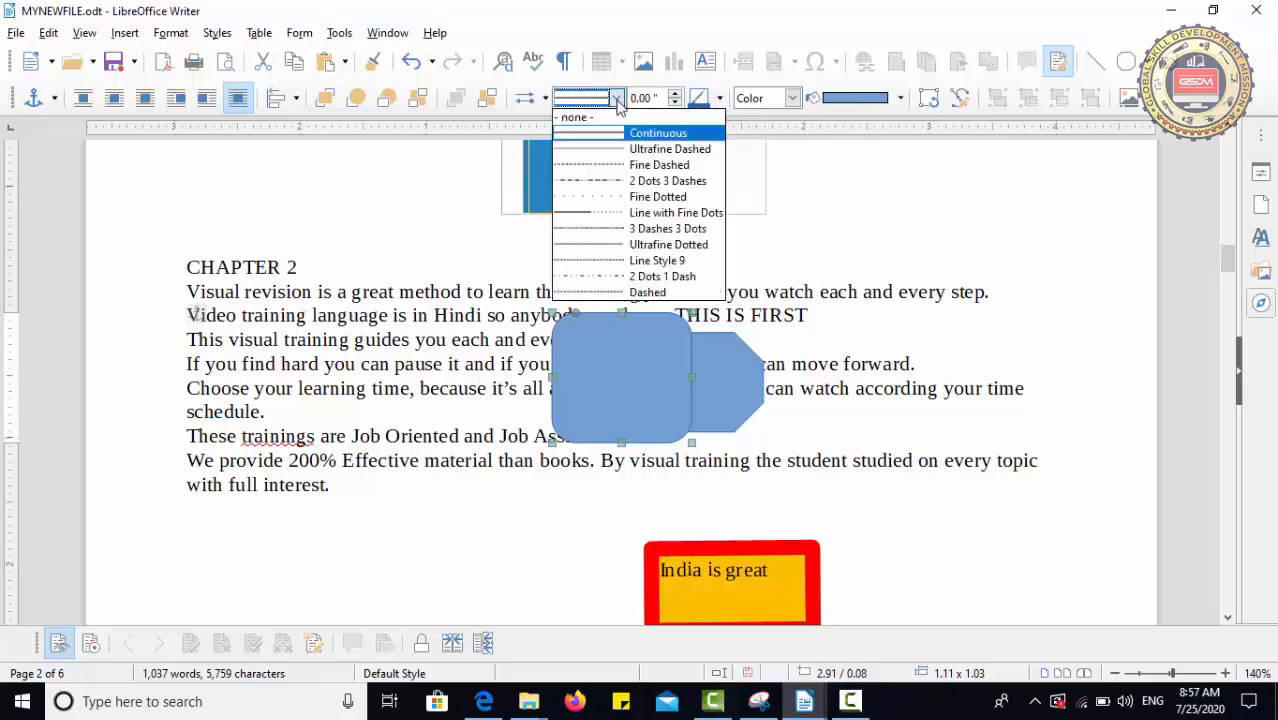
click(601, 139)
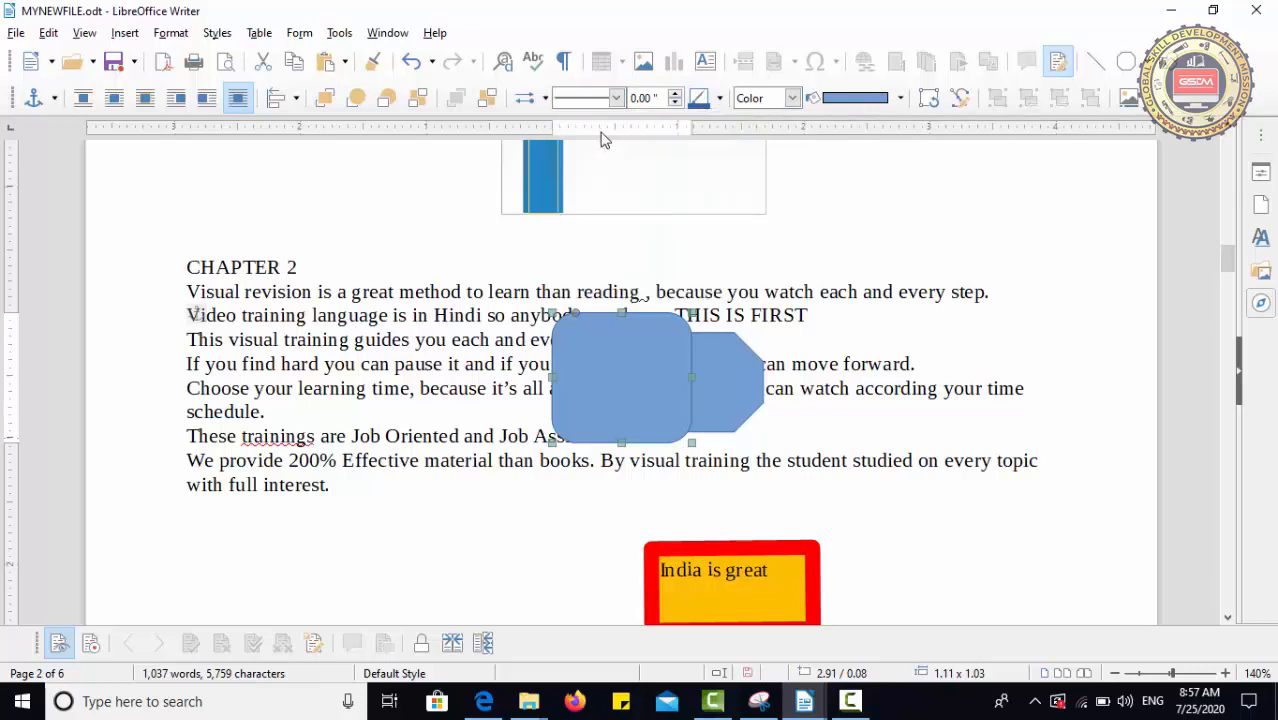
click(675, 93)
click(675, 93)
click(719, 98)
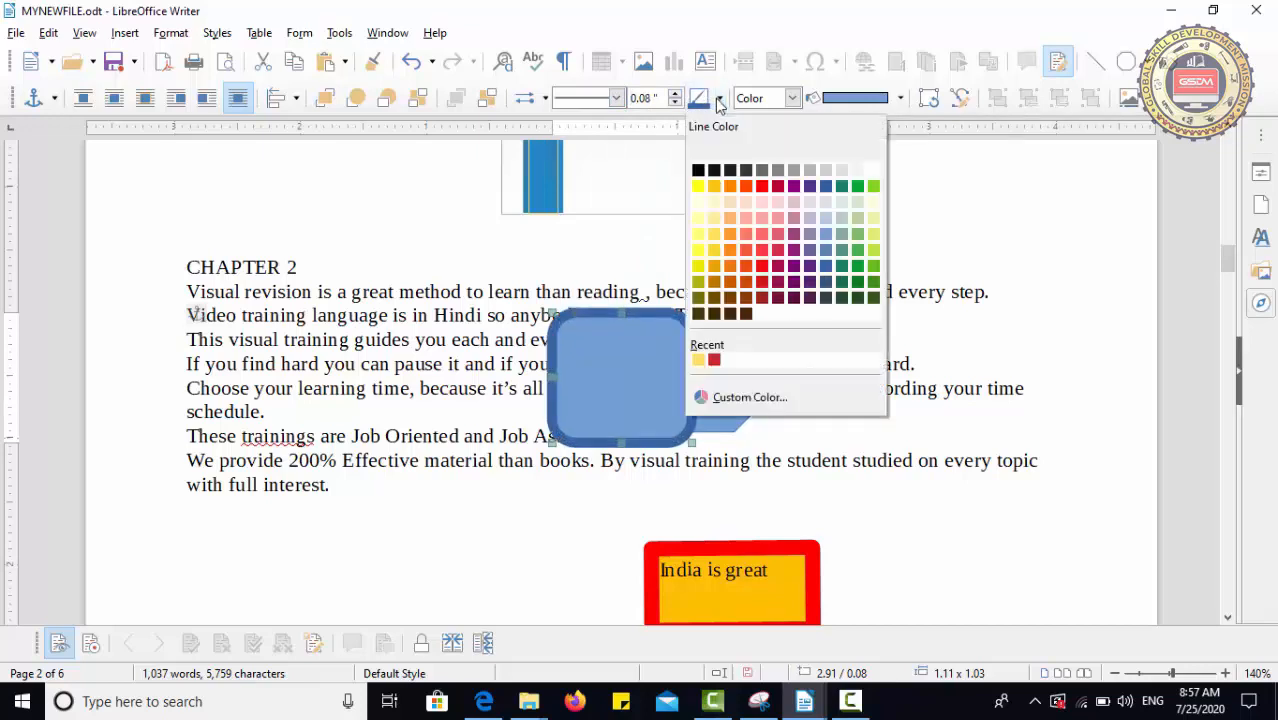
click(746, 190)
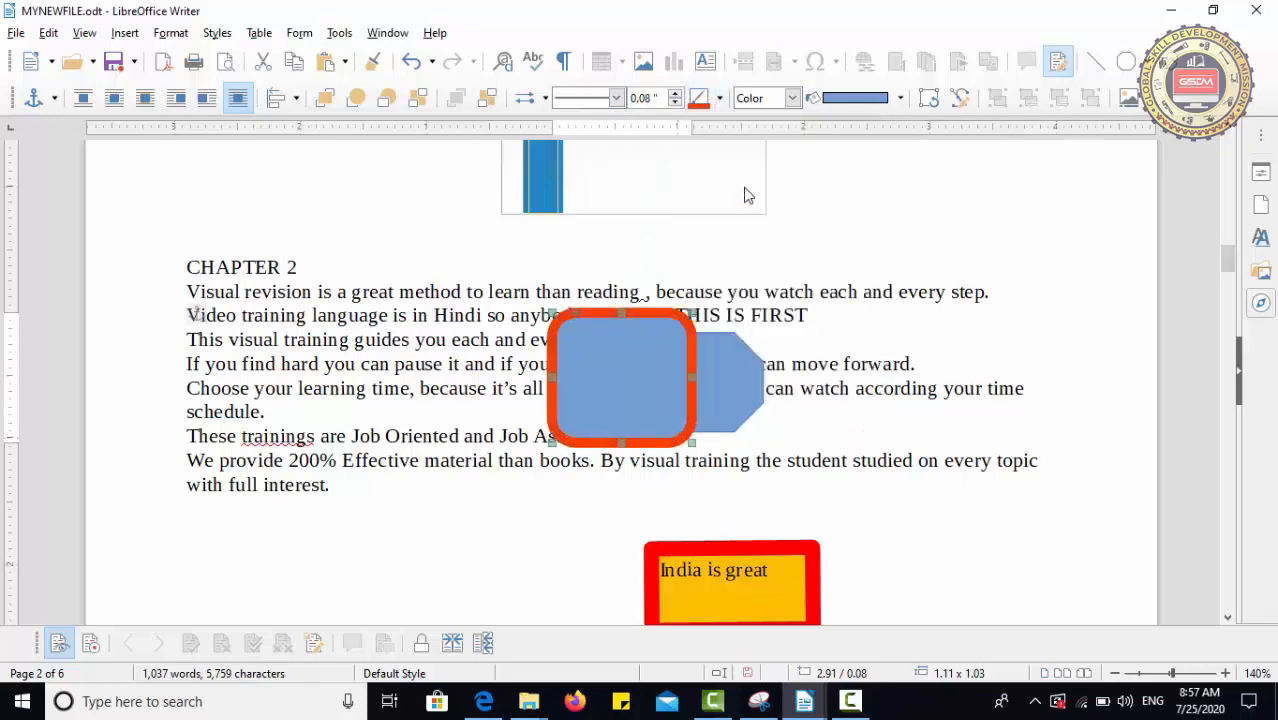
Step: Try a gradient fill on the rounded square, return it to a solid color fill and make it yellow
click(792, 98)
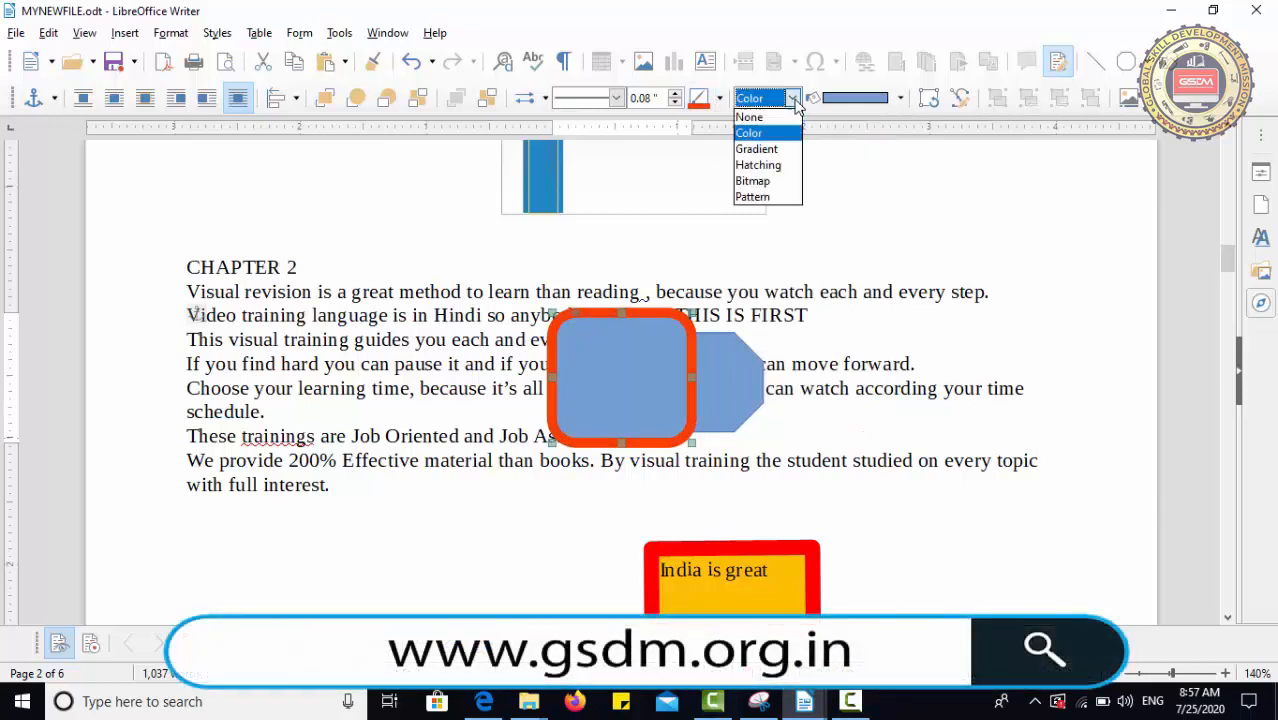
click(762, 149)
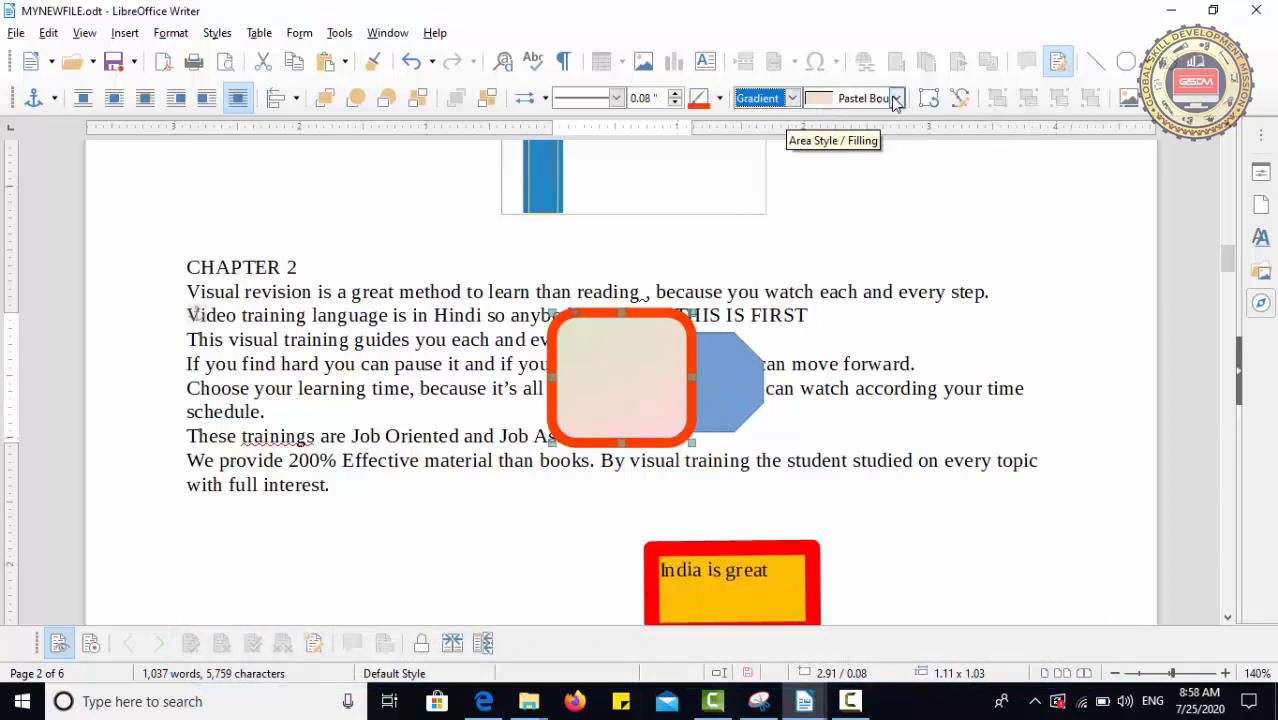
click(792, 97)
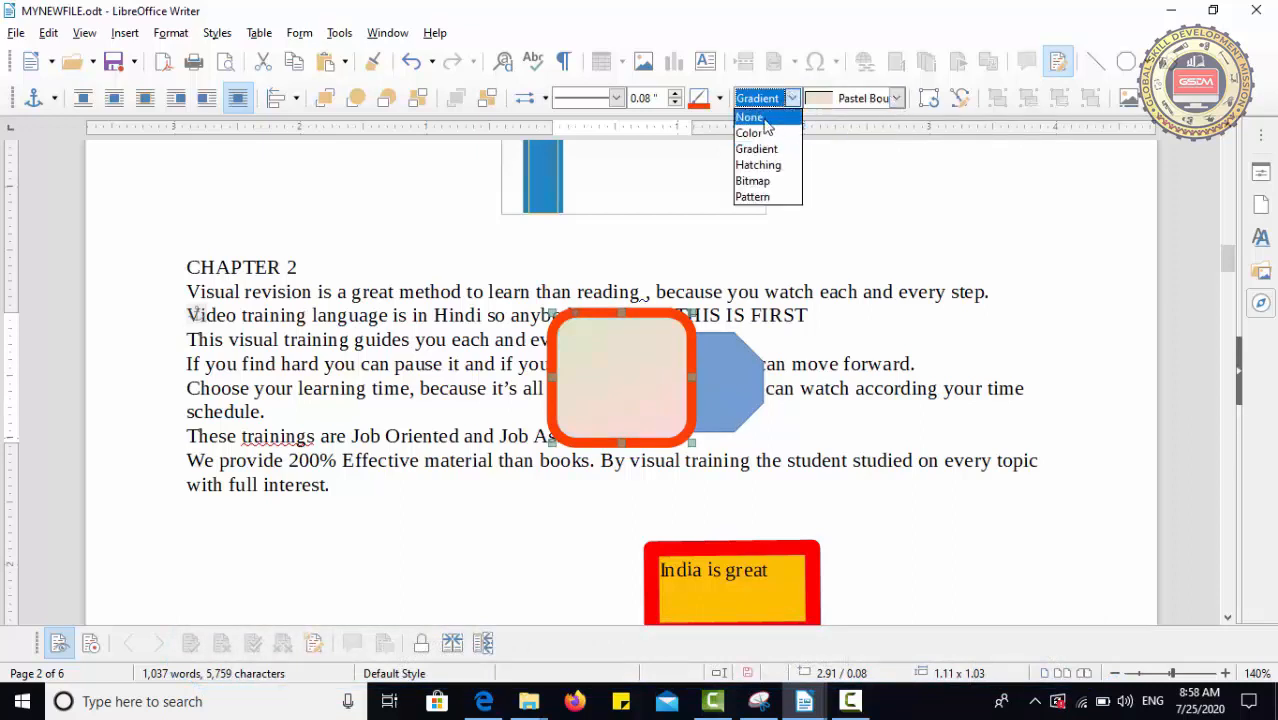
click(755, 133)
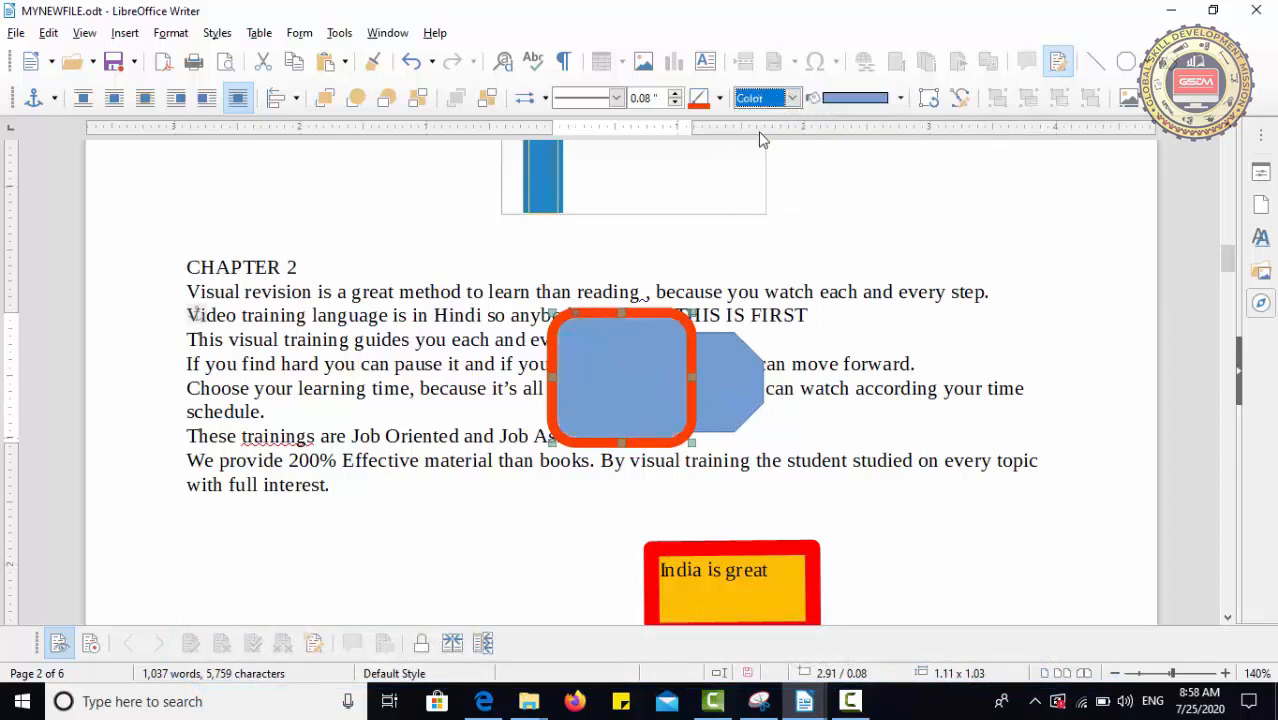
click(899, 98)
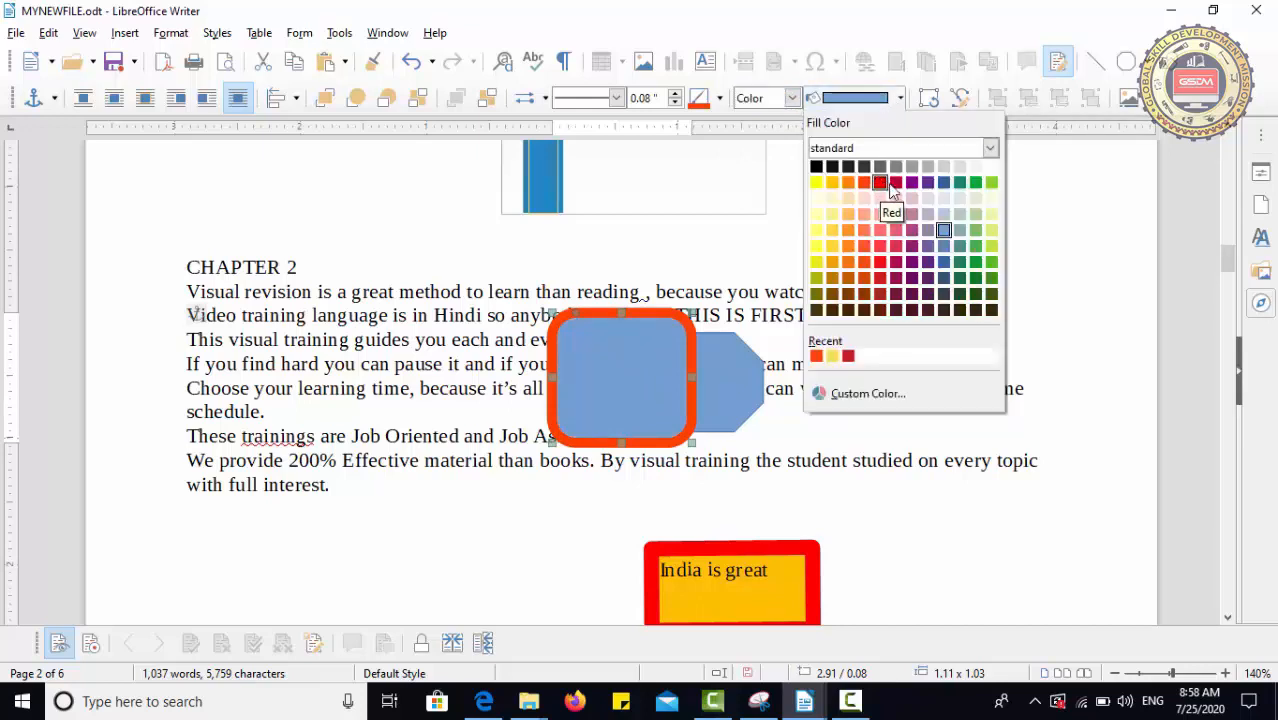
click(818, 183)
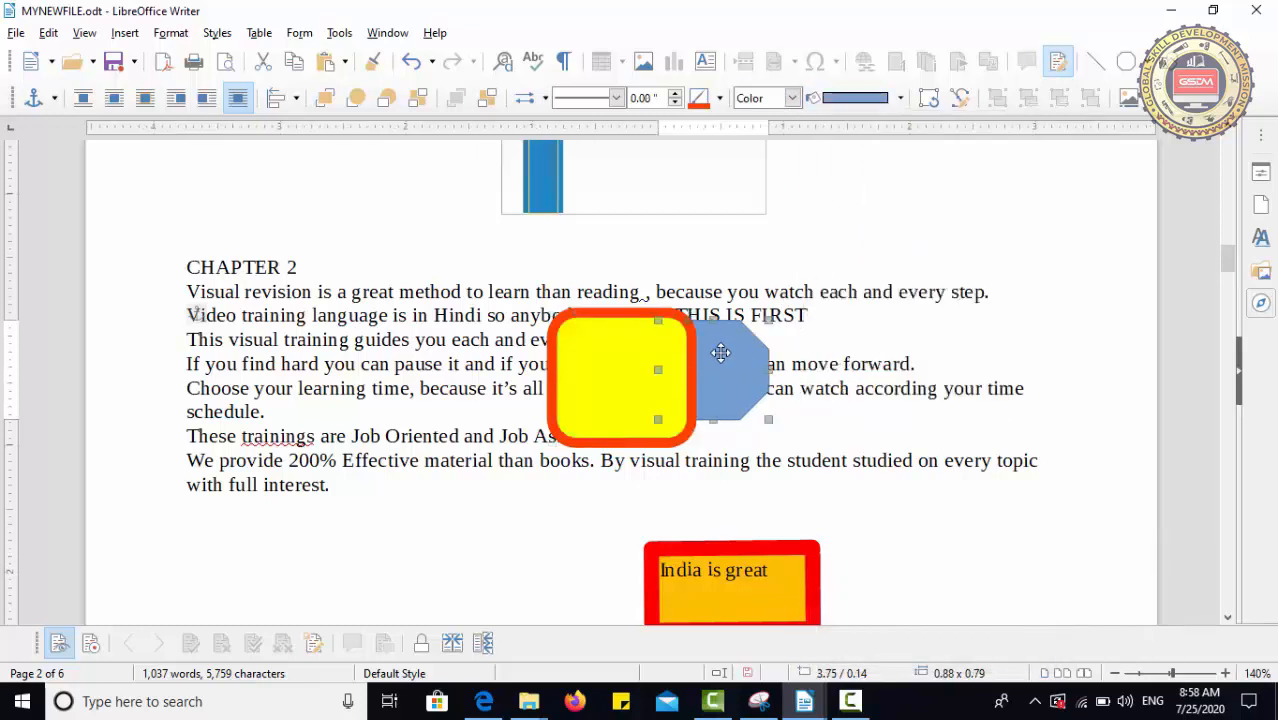
Step: Restack the octagon using Bring to Front, Forward One and Back One, and send the yellow rounded square to the back
click(617, 368)
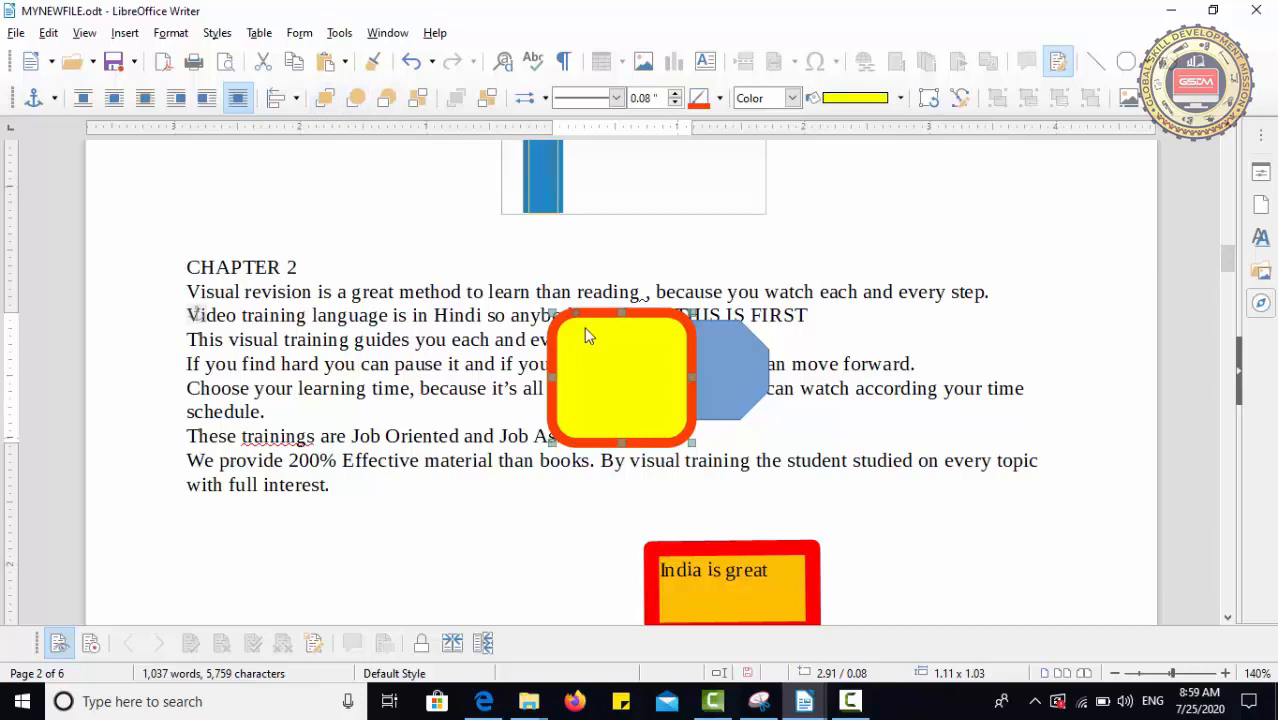
click(726, 382)
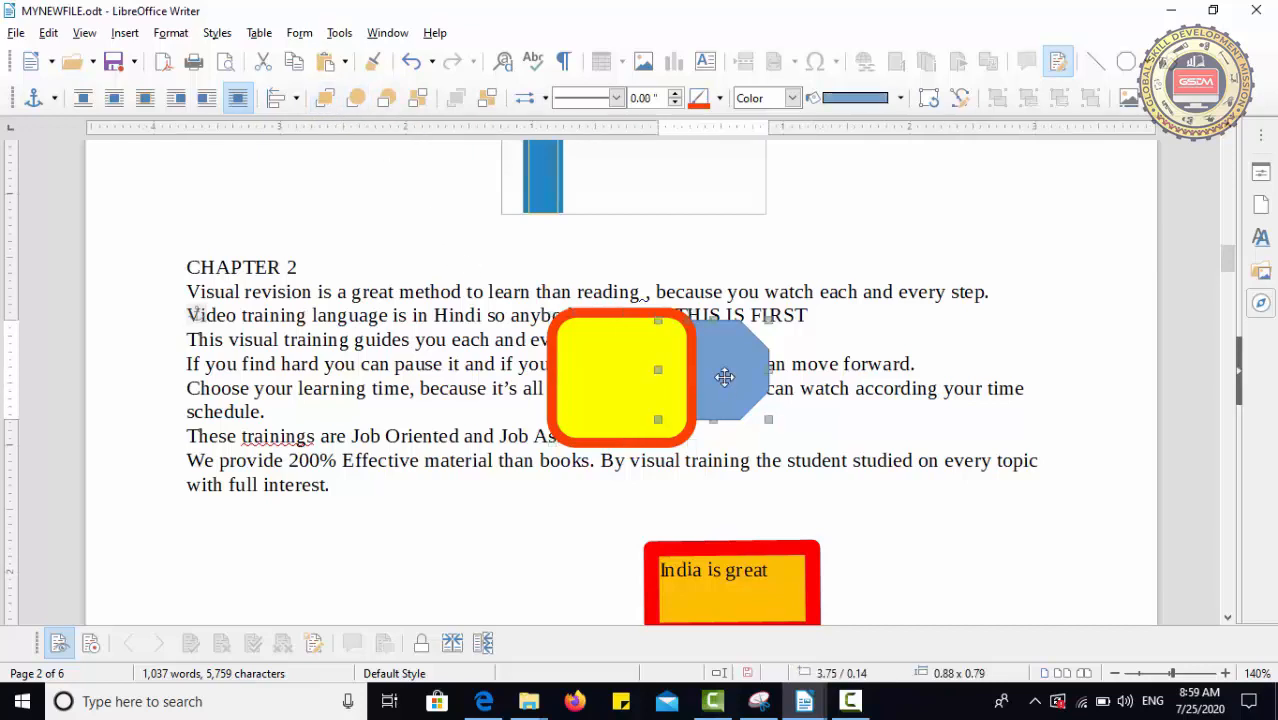
click(324, 100)
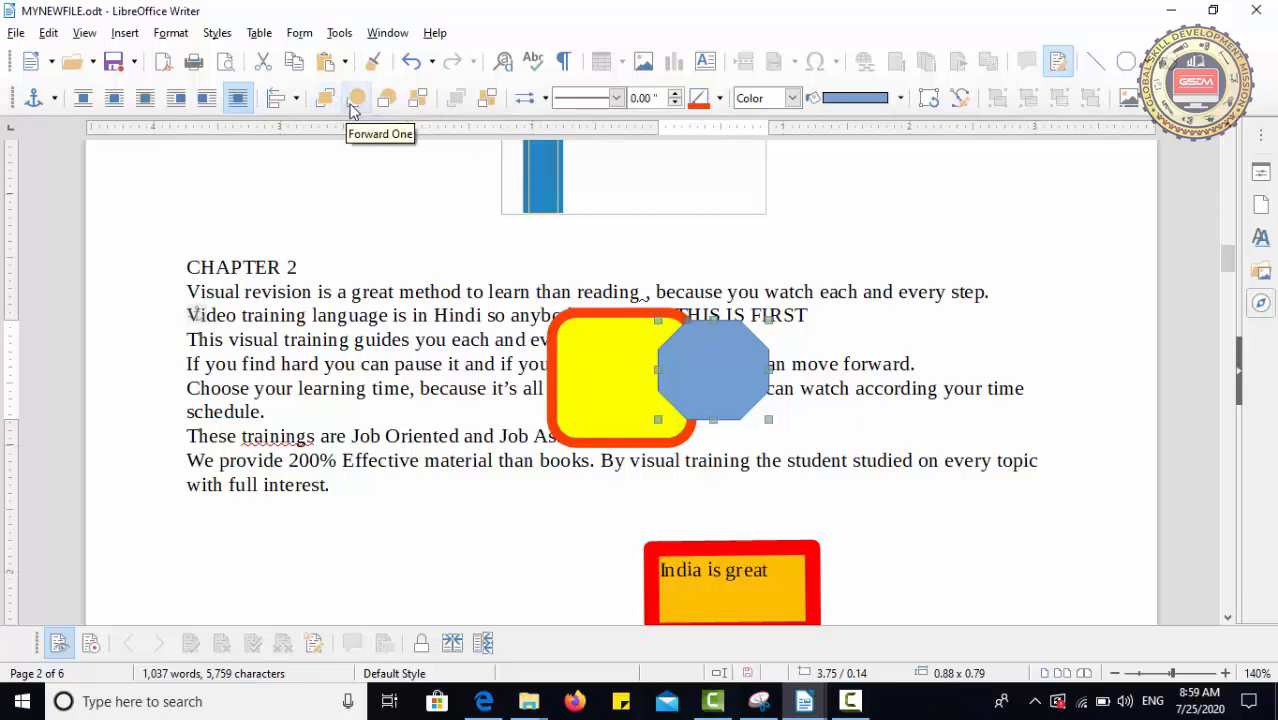
click(356, 99)
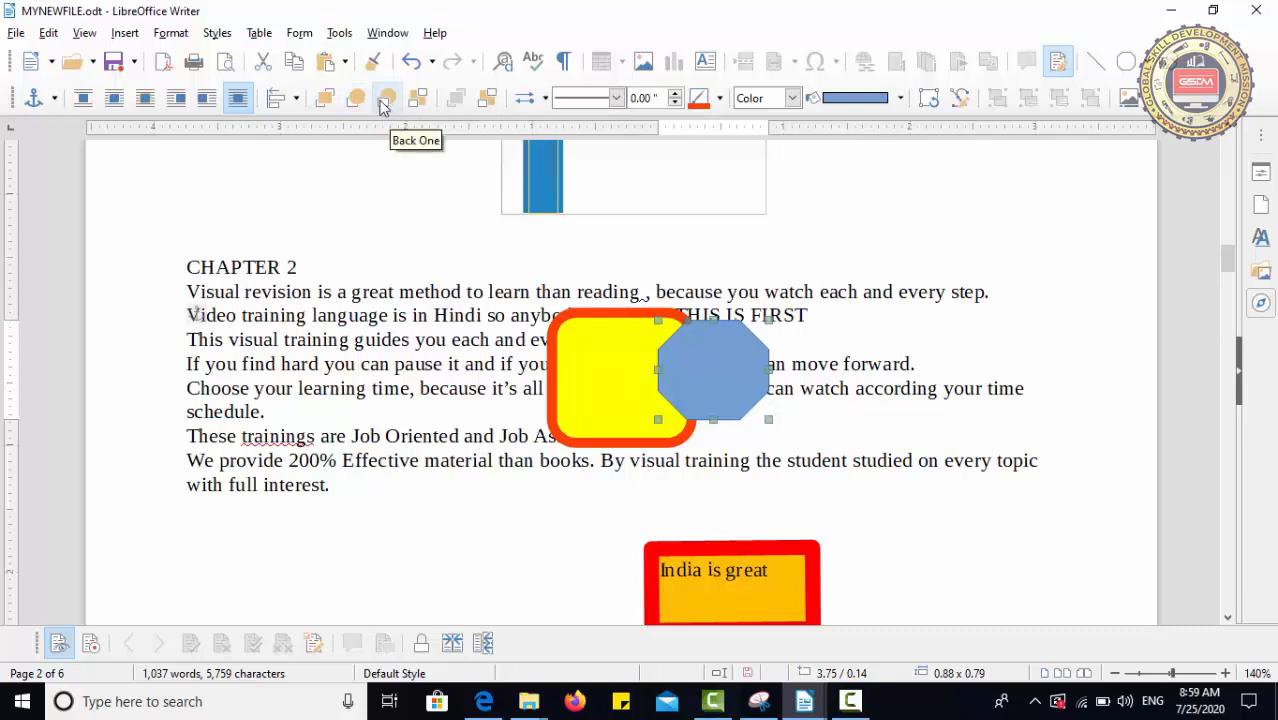
click(386, 98)
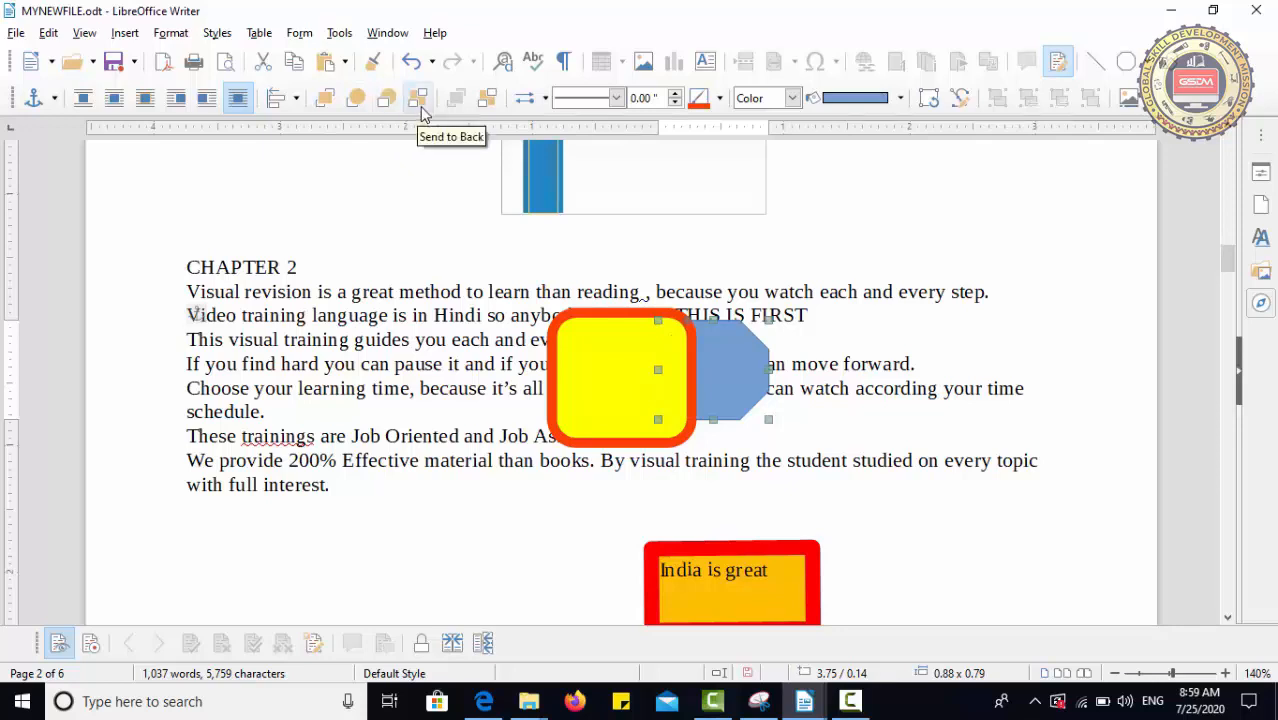
click(566, 364)
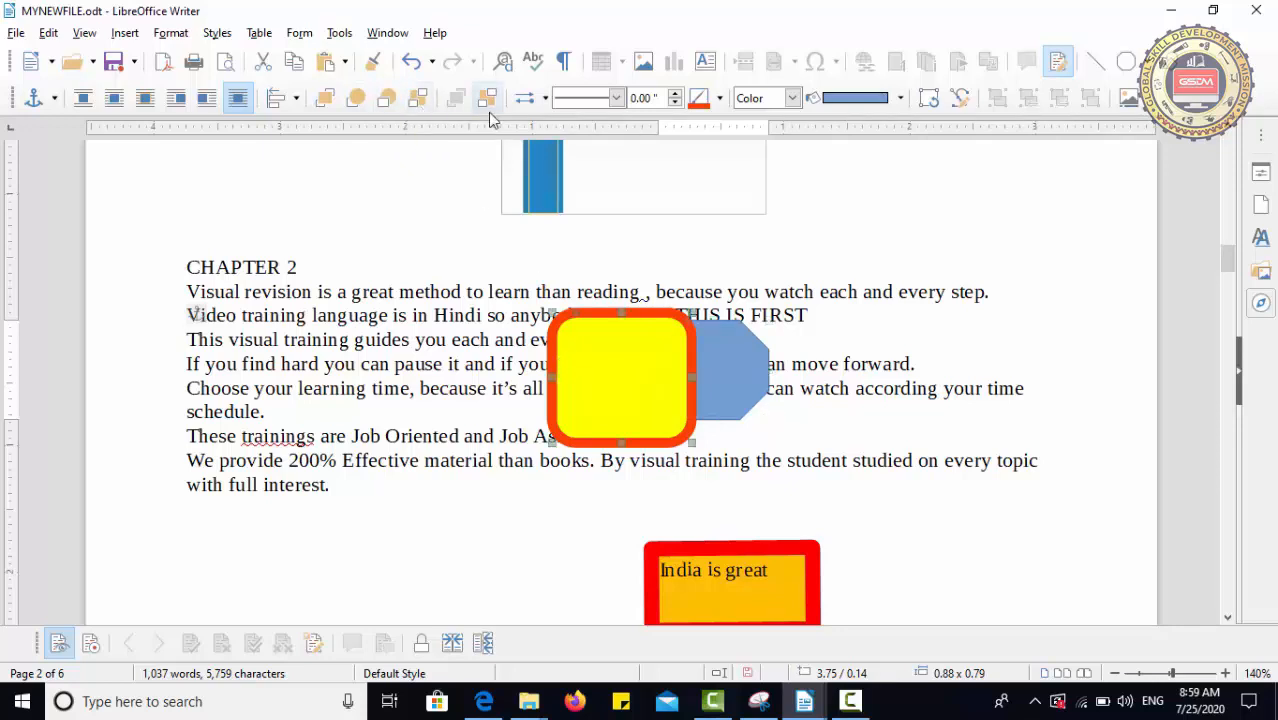
click(420, 98)
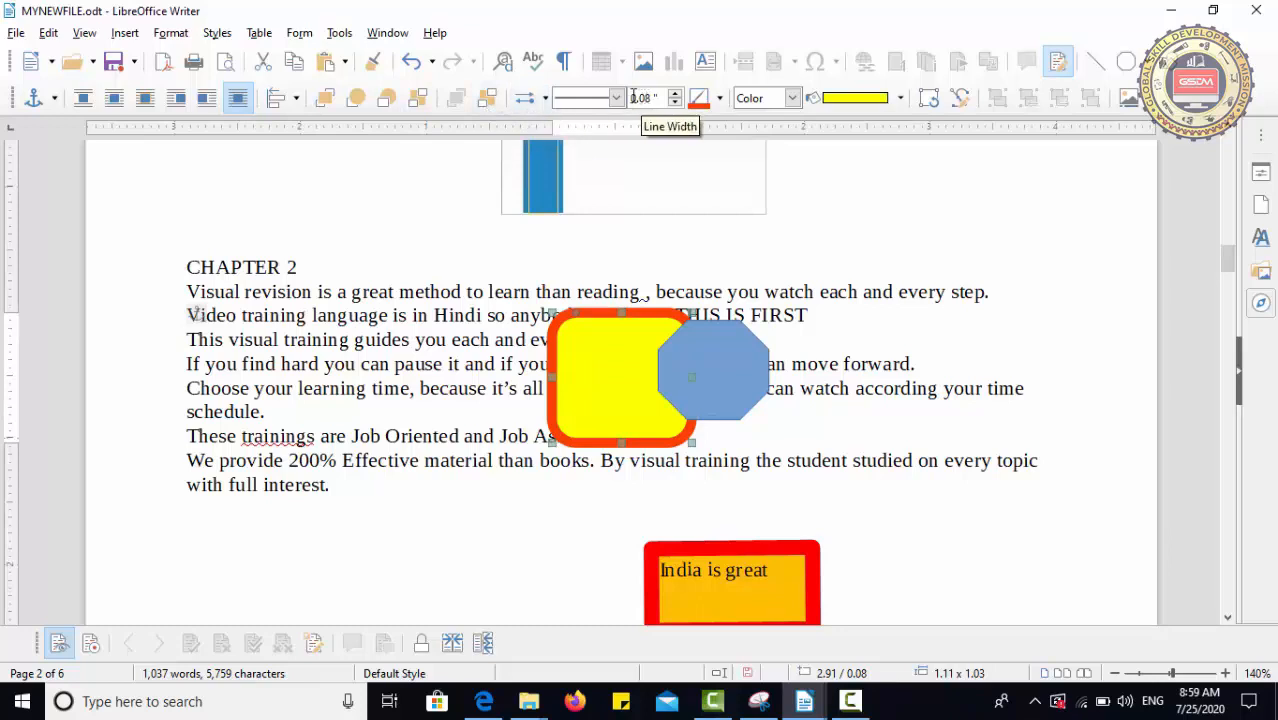
Step: Rotate the yellow rounded square clockwise so it stands on a corner like a diamond, and leave rotation mode
click(927, 100)
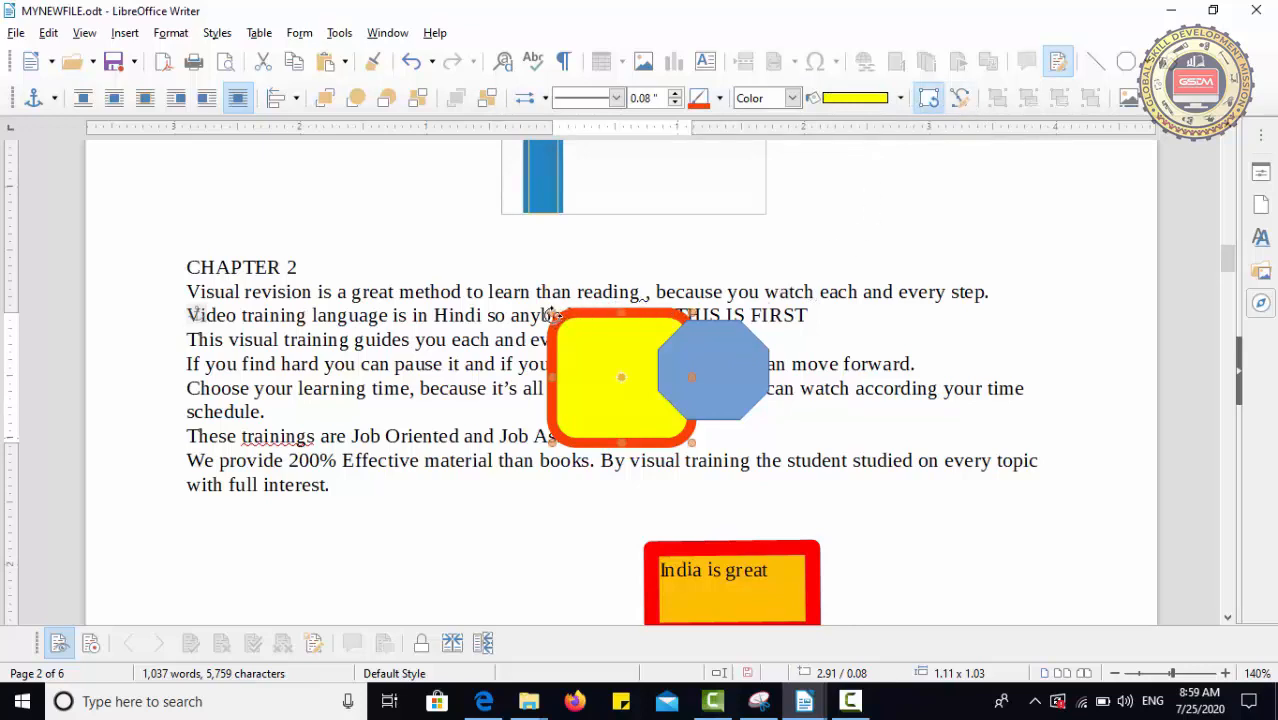
drag(567, 298, 622, 289)
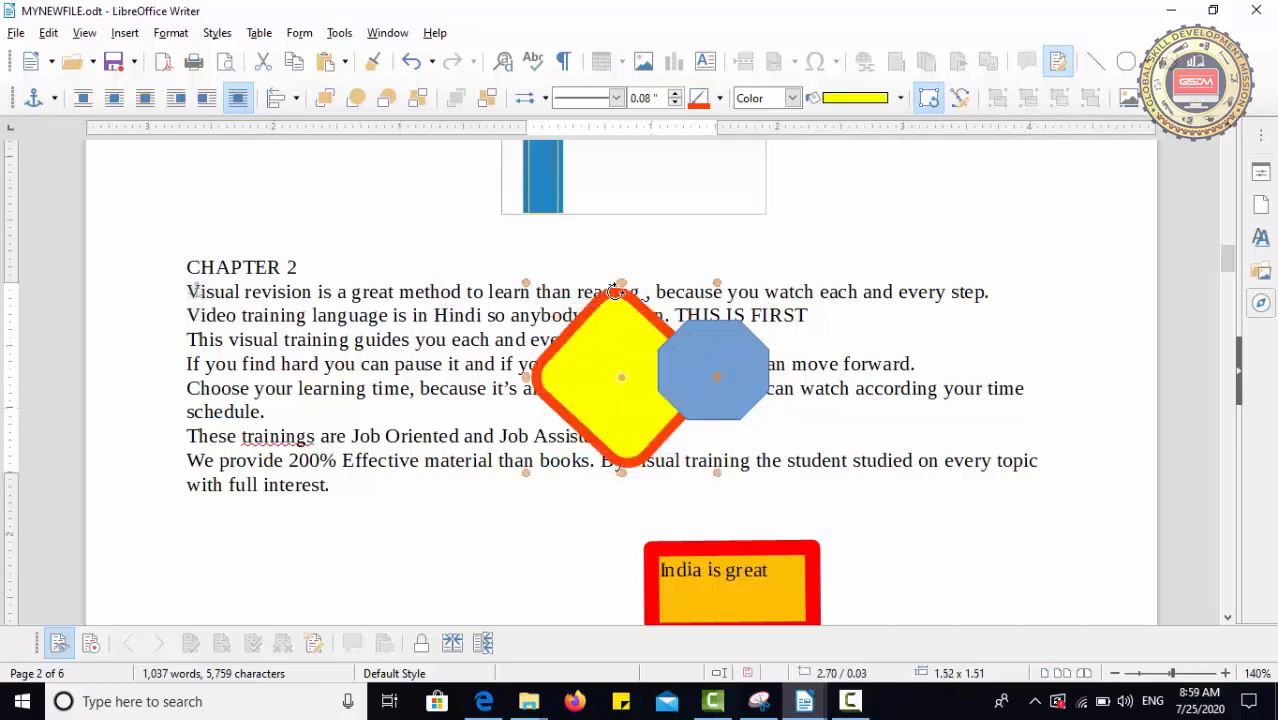
click(929, 99)
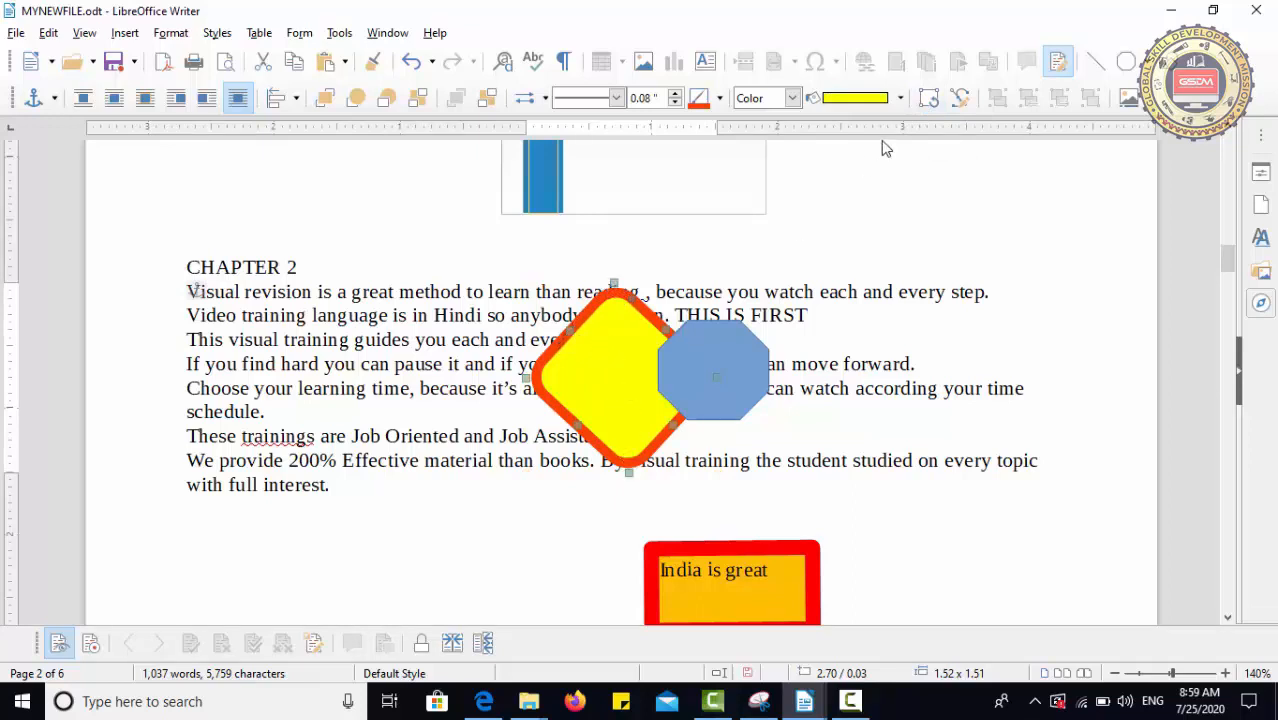
Step: Toggle rotation mode on and off for the yellow diamond-shaped square, and turn on point editing
click(930, 100)
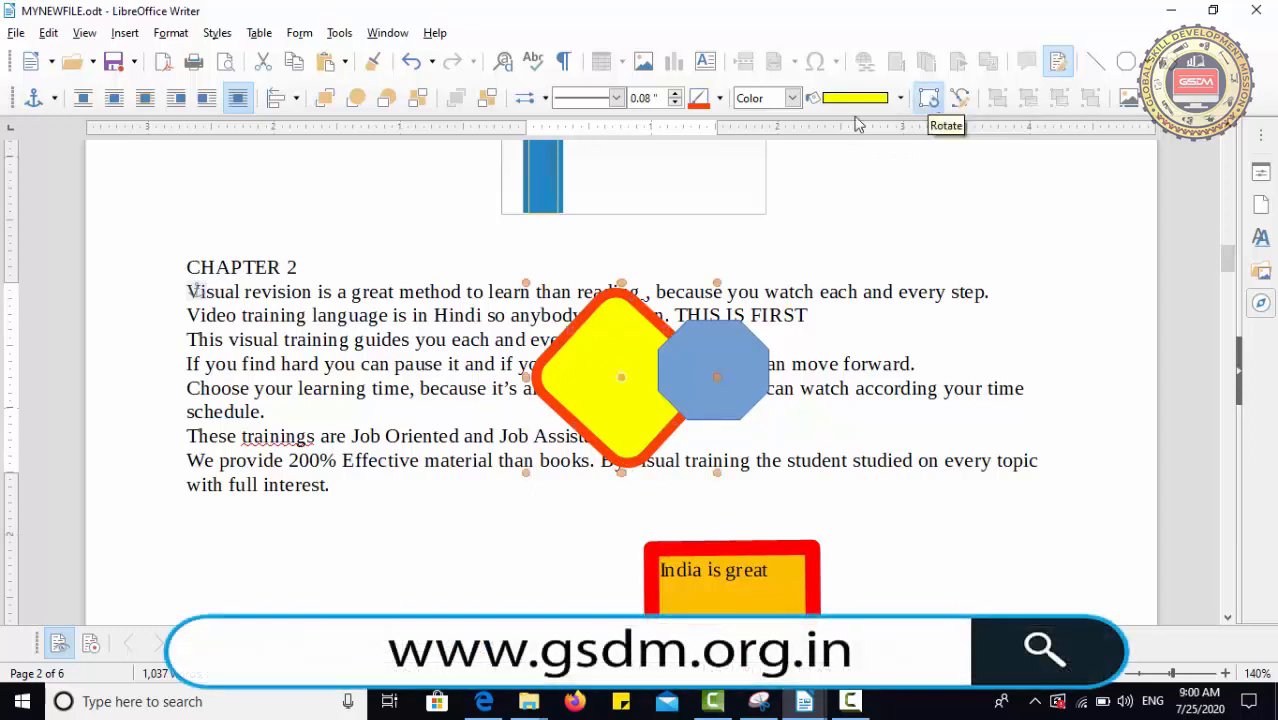
click(928, 100)
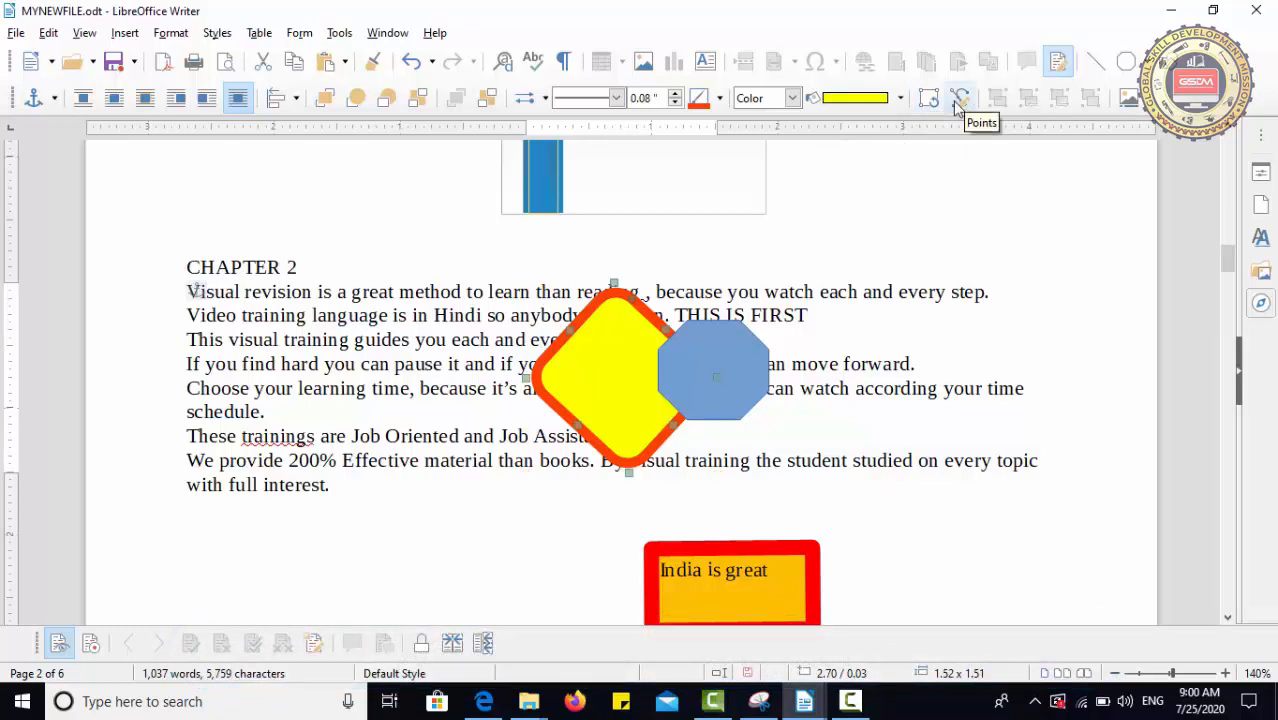
click(957, 101)
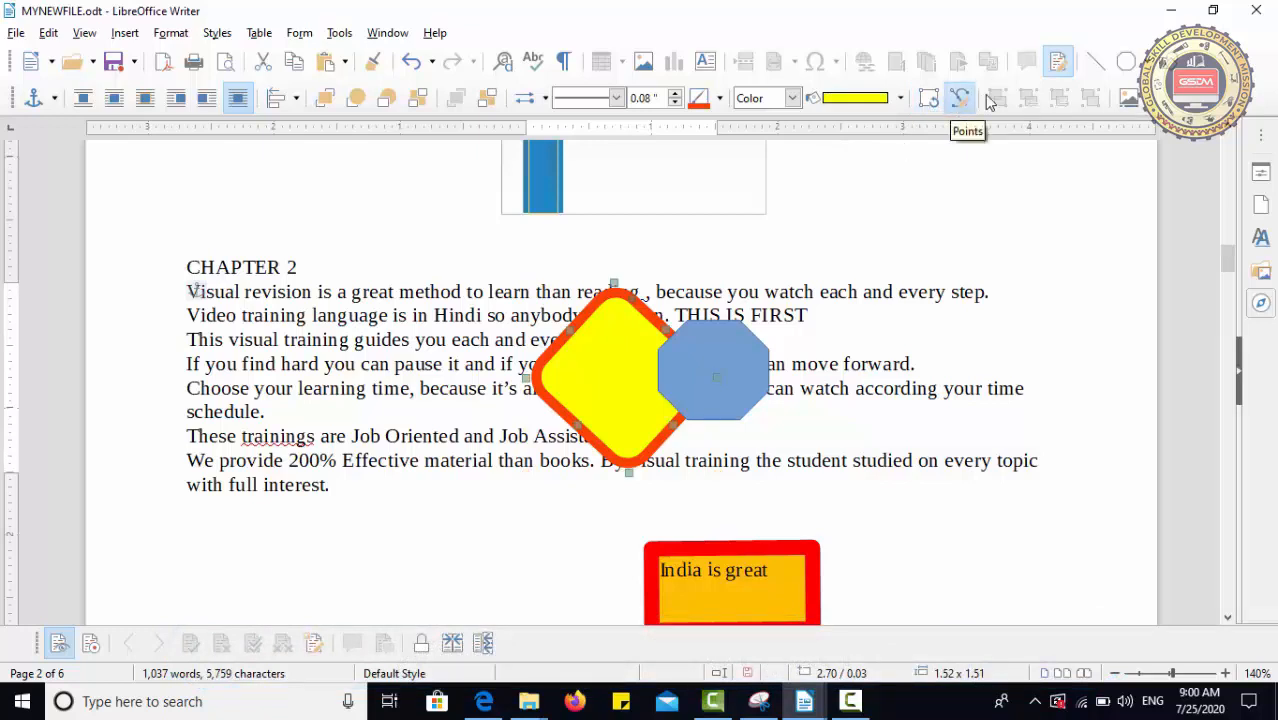
Step: Add the caption MYFIRSTSHAPE below the yellow square, using the Drawing category and Arabic numbering
click(1127, 100)
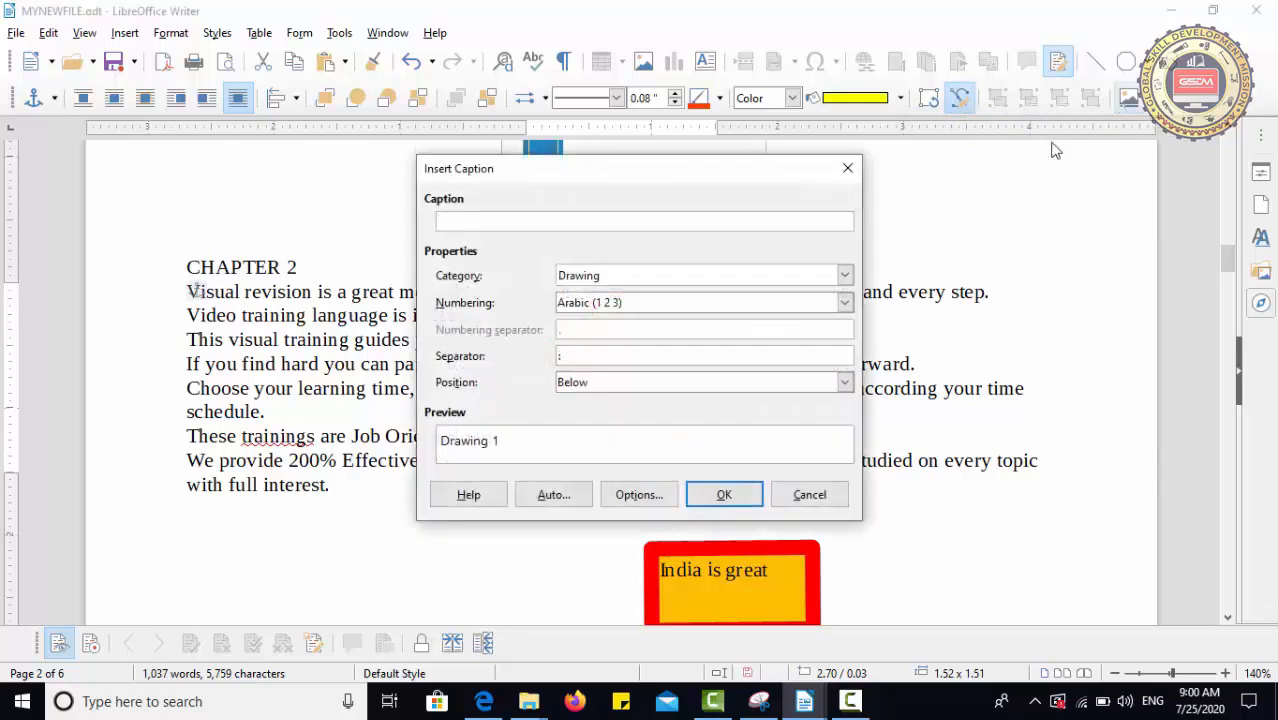
text(MYFIRSTSHAPE)
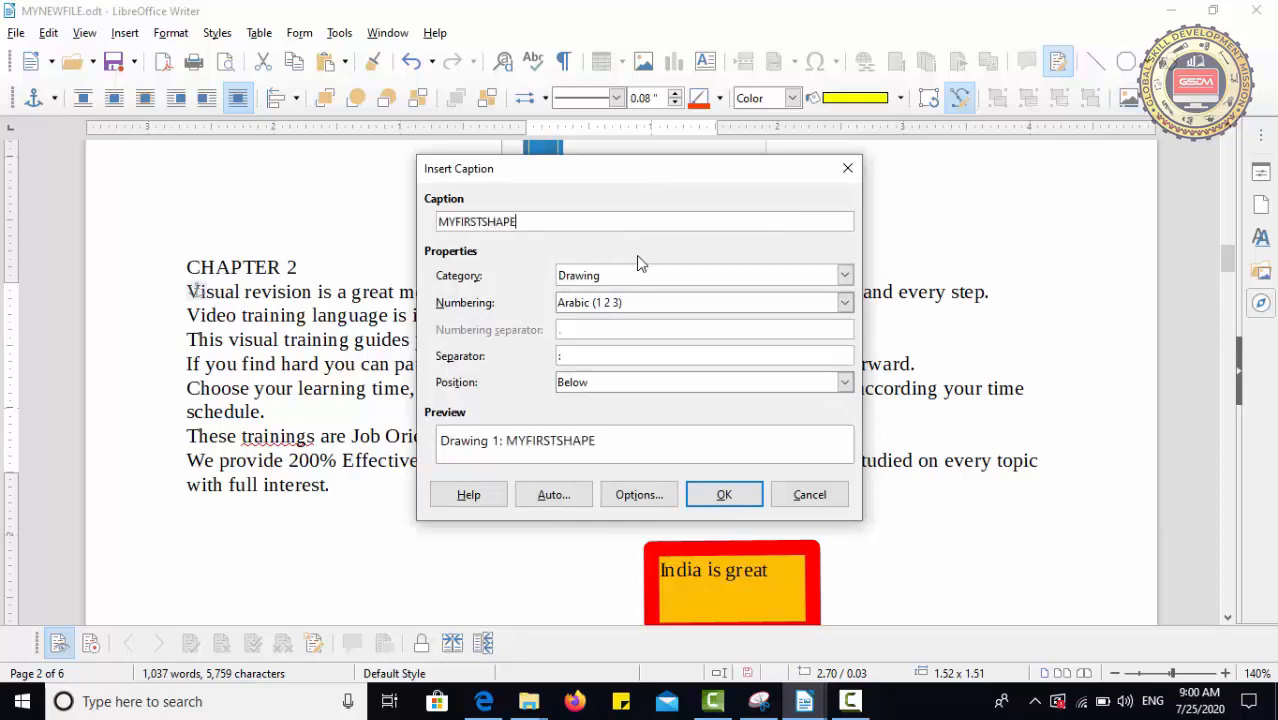
click(724, 495)
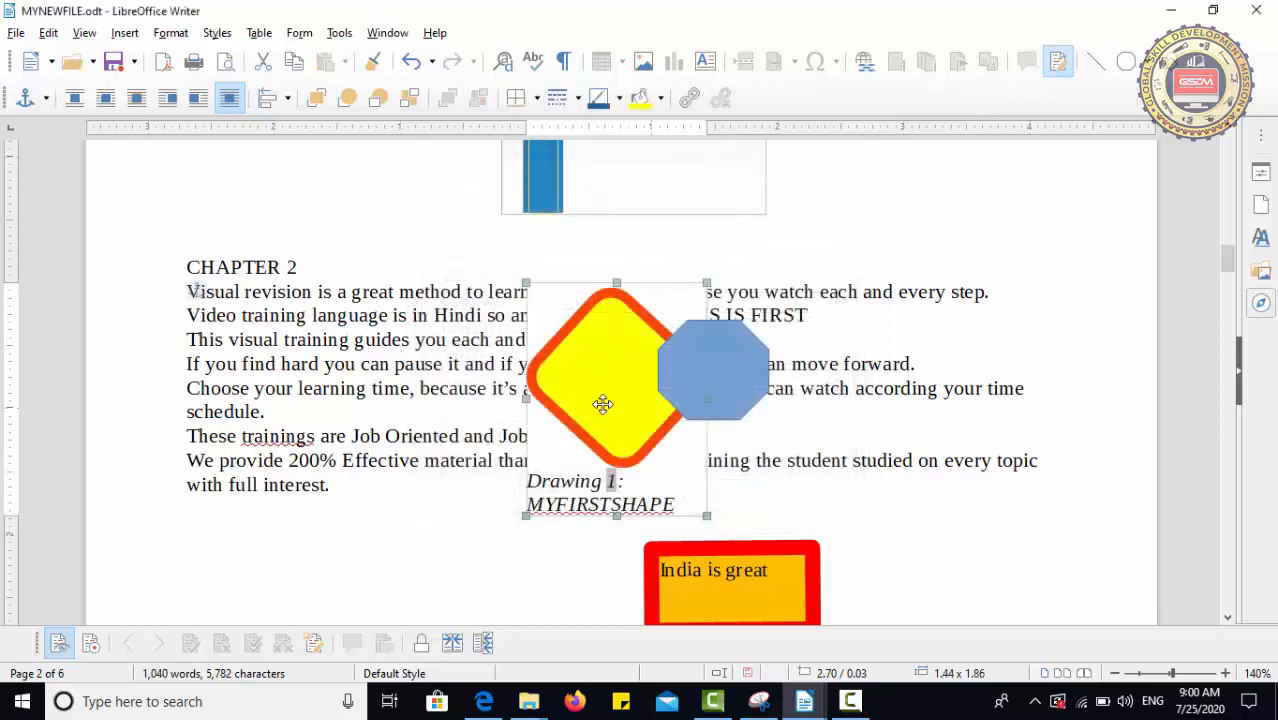
Step: Move the captioned yellow square away from the octagon to the right edge of the page, and deselect it
mouse_move(742, 434)
mouse_down()
mouse_move(1025, 484)
mouse_move(1147, 523)
mouse_up()
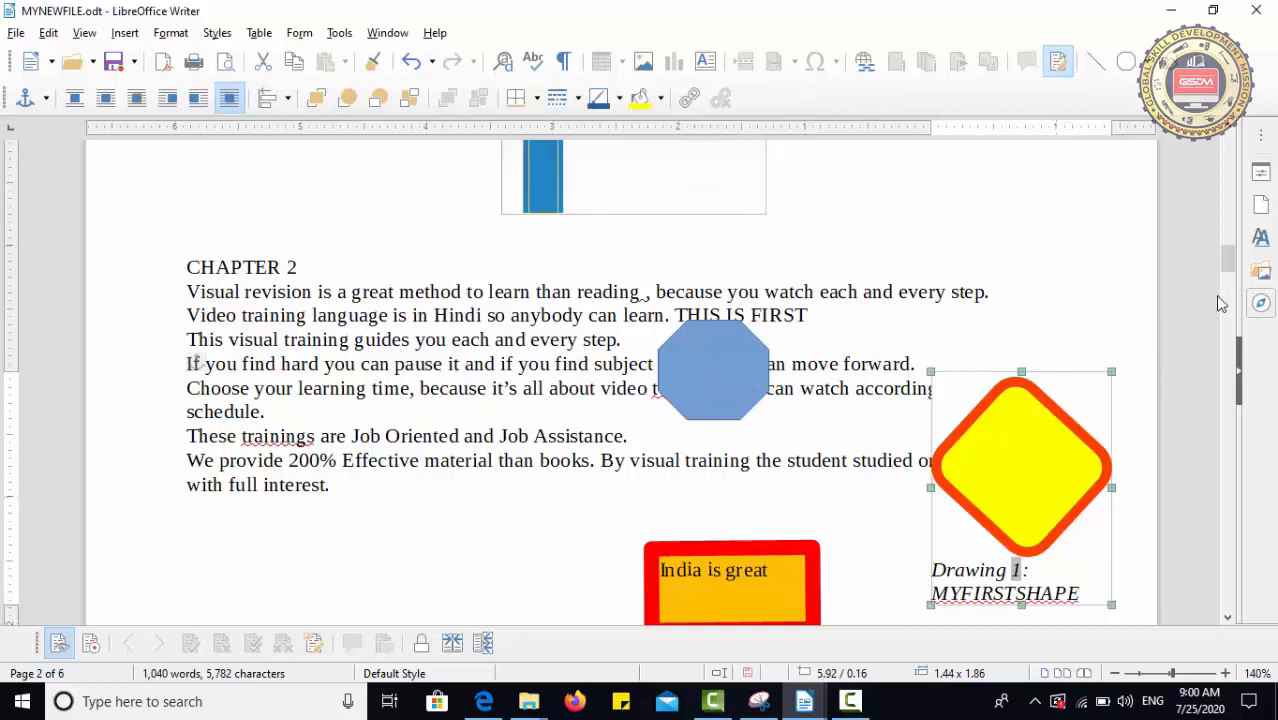
key(Escape)
click(1025, 230)
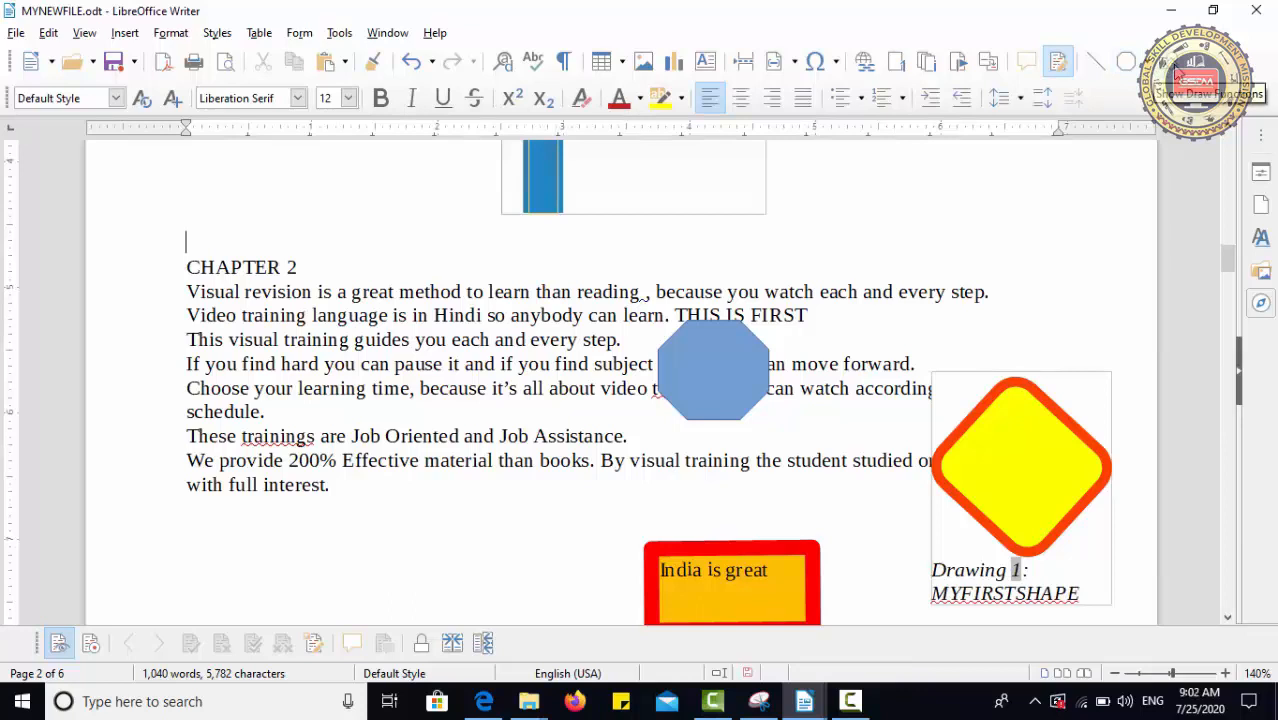
Step: Show the drawing tools and draw a horizontal line about 1.25" long below the Chapter 2 text
click(1178, 77)
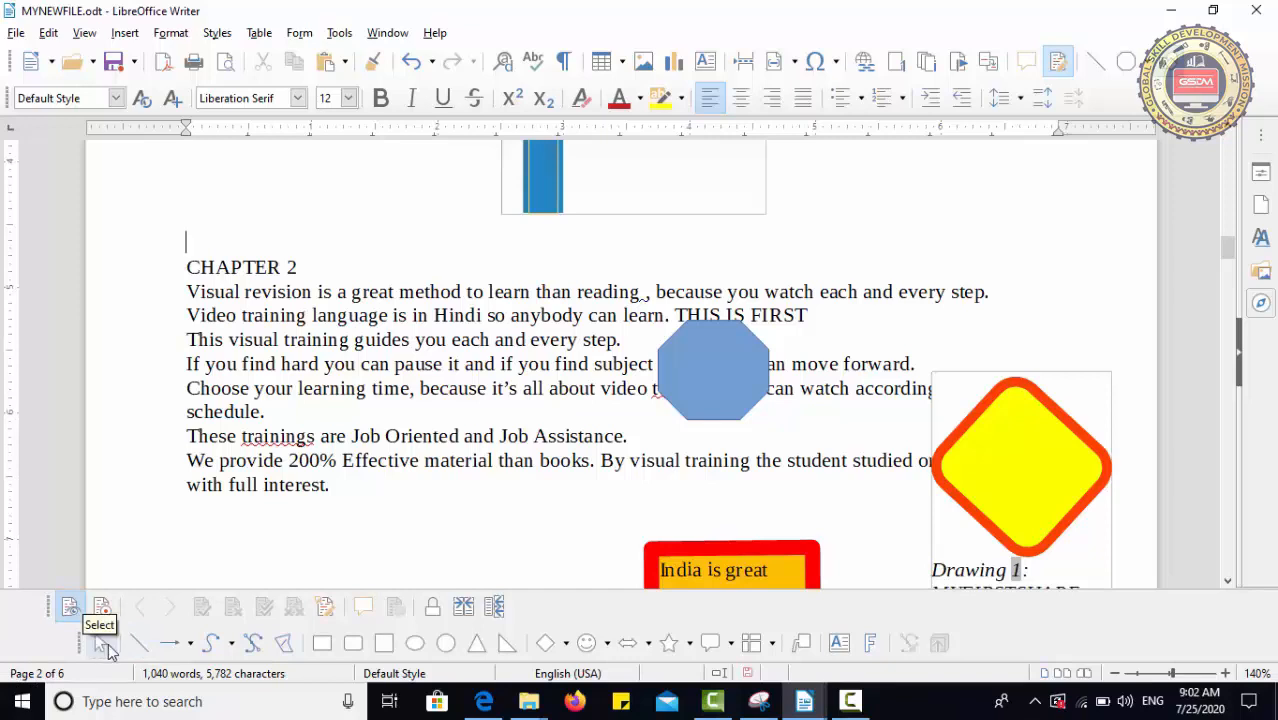
click(104, 643)
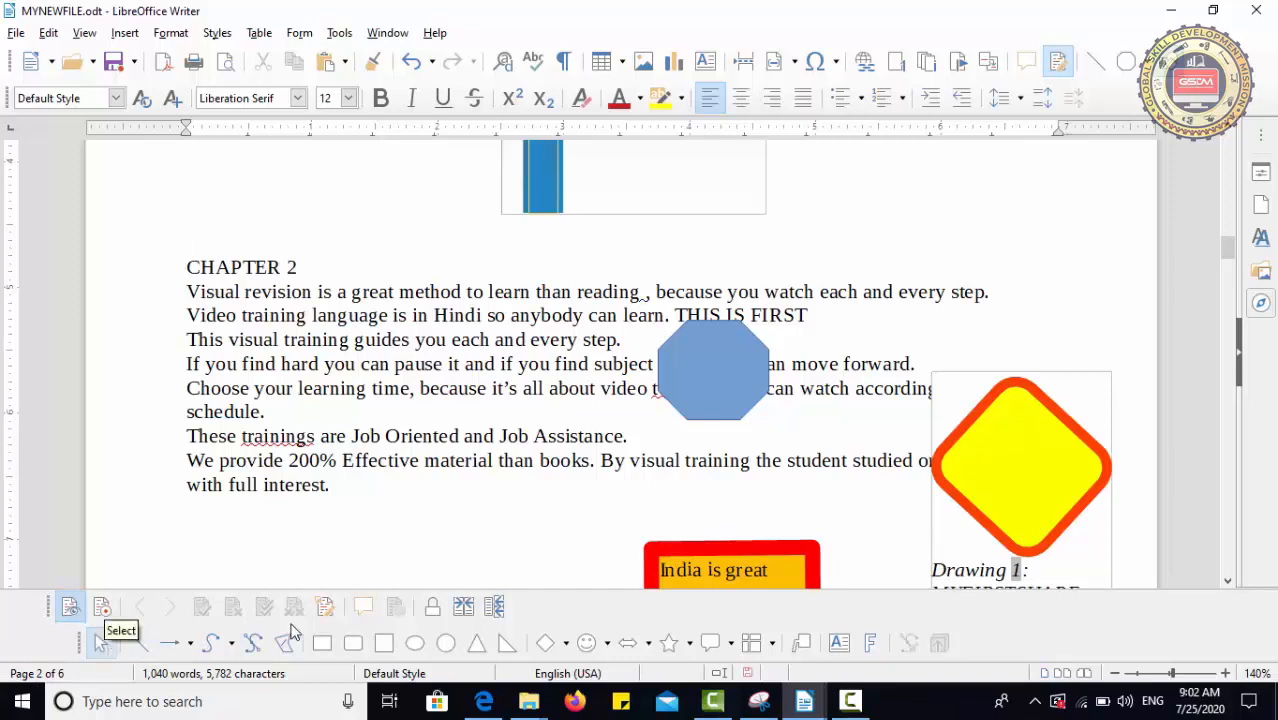
click(970, 488)
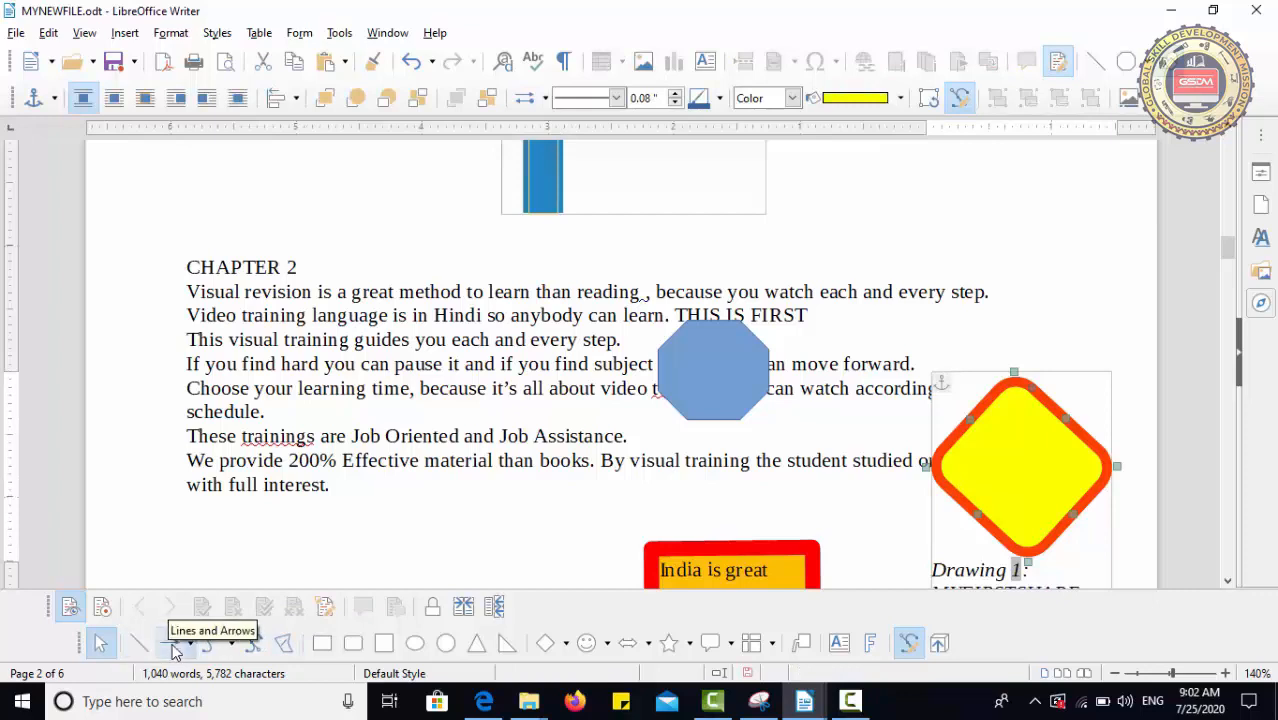
click(139, 643)
drag(267, 523, 426, 523)
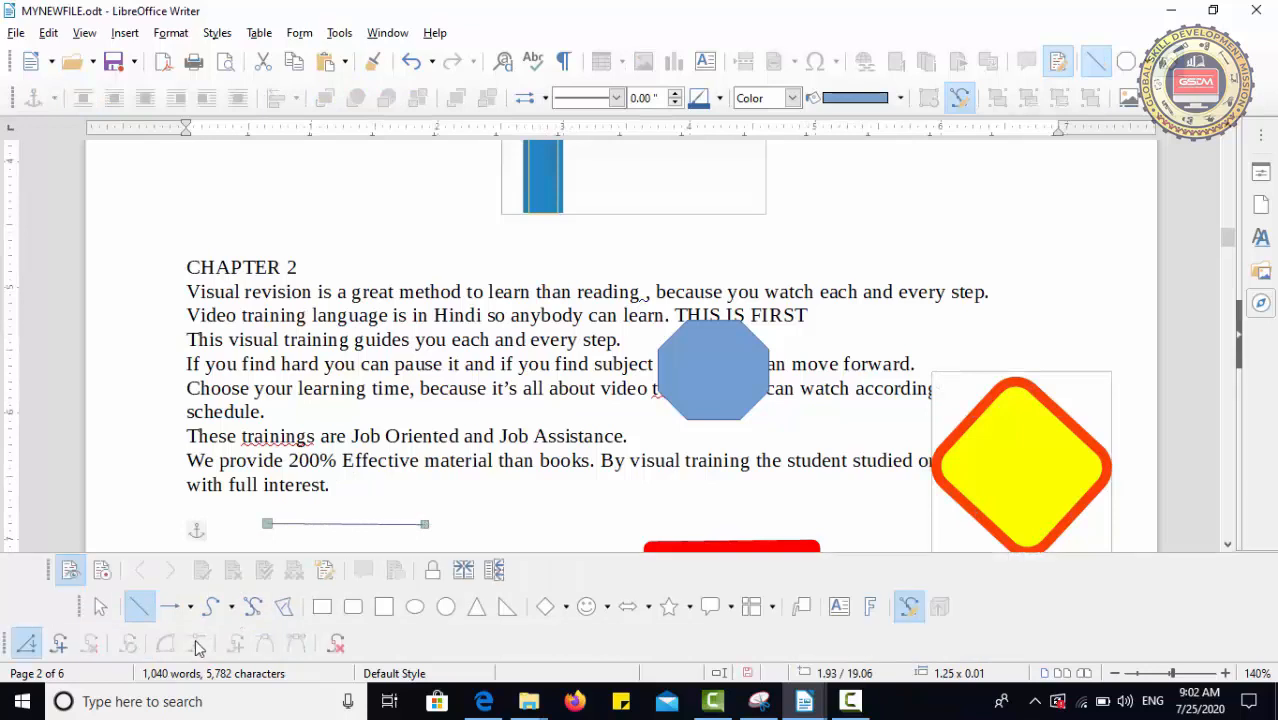
Step: Choose a line style with end markers and the filled curve tool, and save the document
click(190, 607)
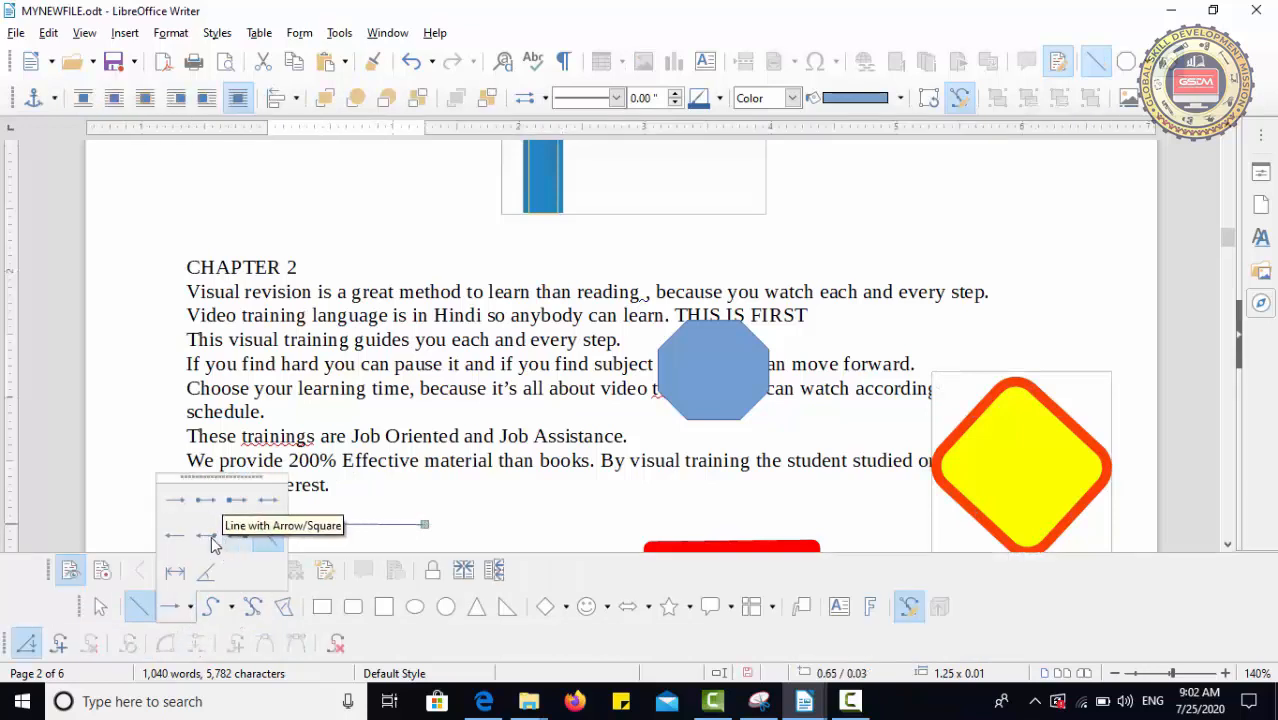
click(224, 537)
key(ctrl+s)
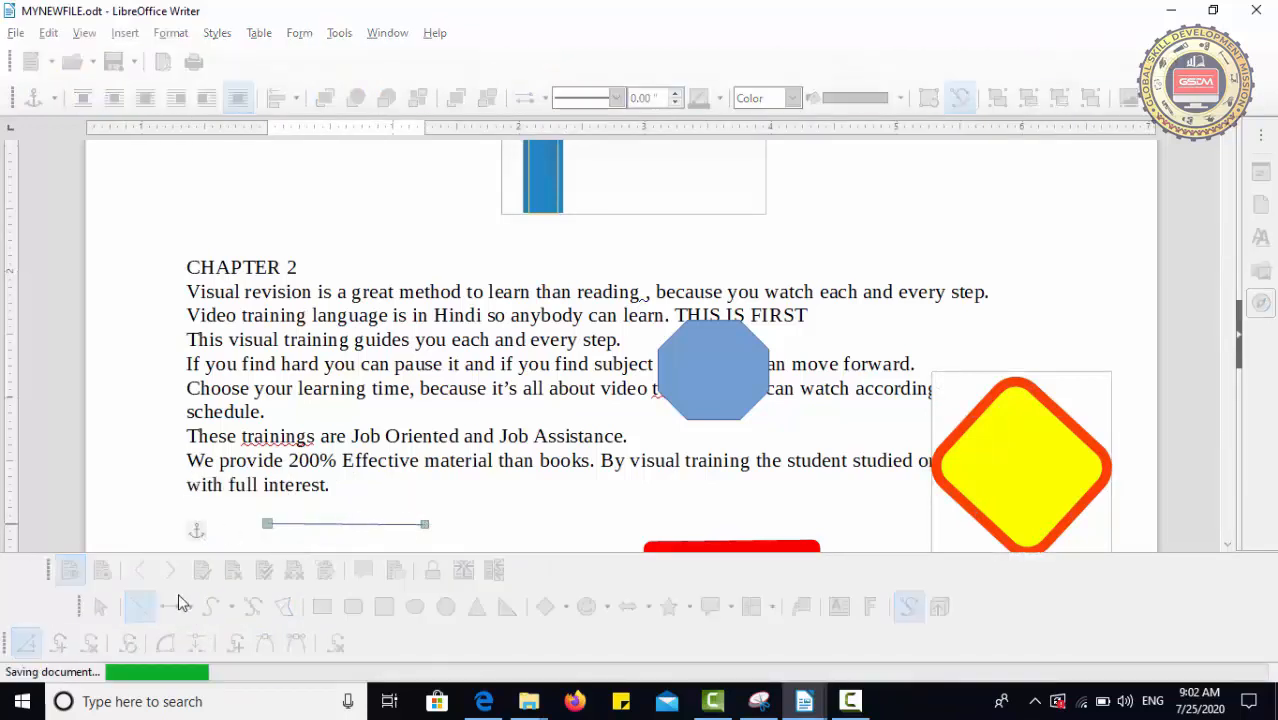
click(231, 607)
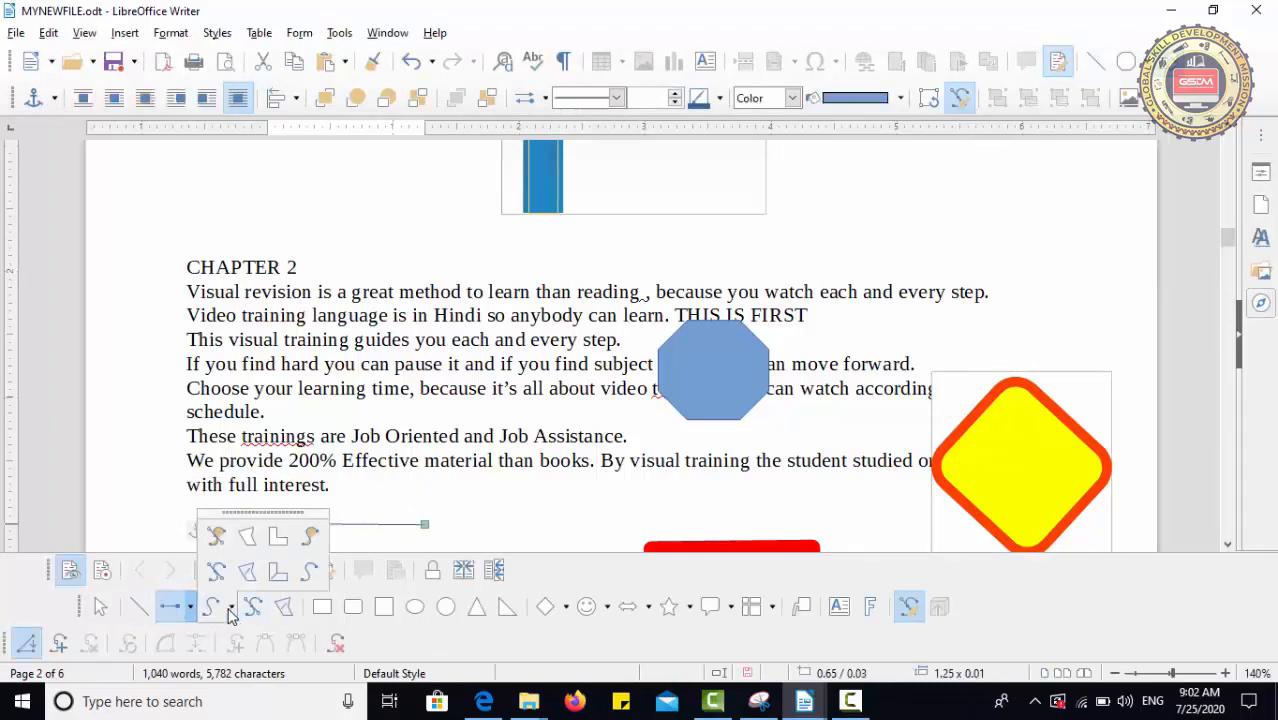
click(218, 545)
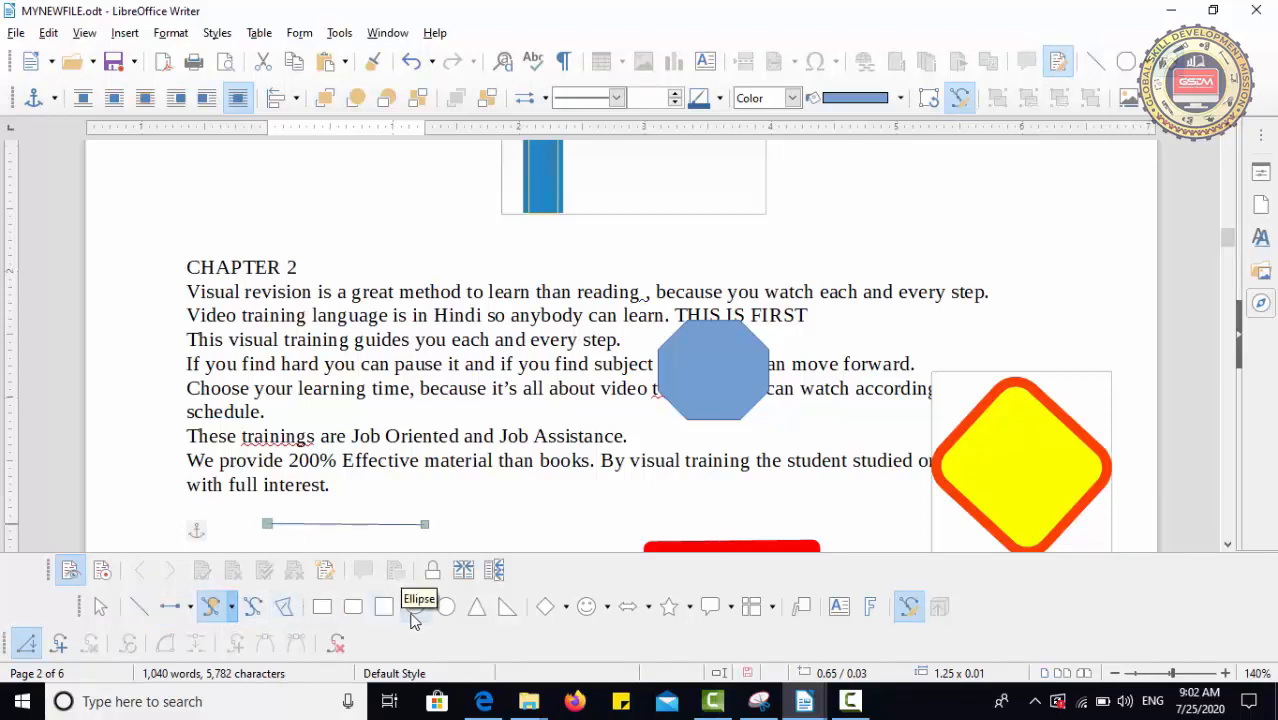
Step: Draw a right triangle about 0.49" × 0.34" and a prohibited symbol about 0.43" × 0.38" below the Chapter 2 text
click(507, 606)
drag(529, 500, 590, 541)
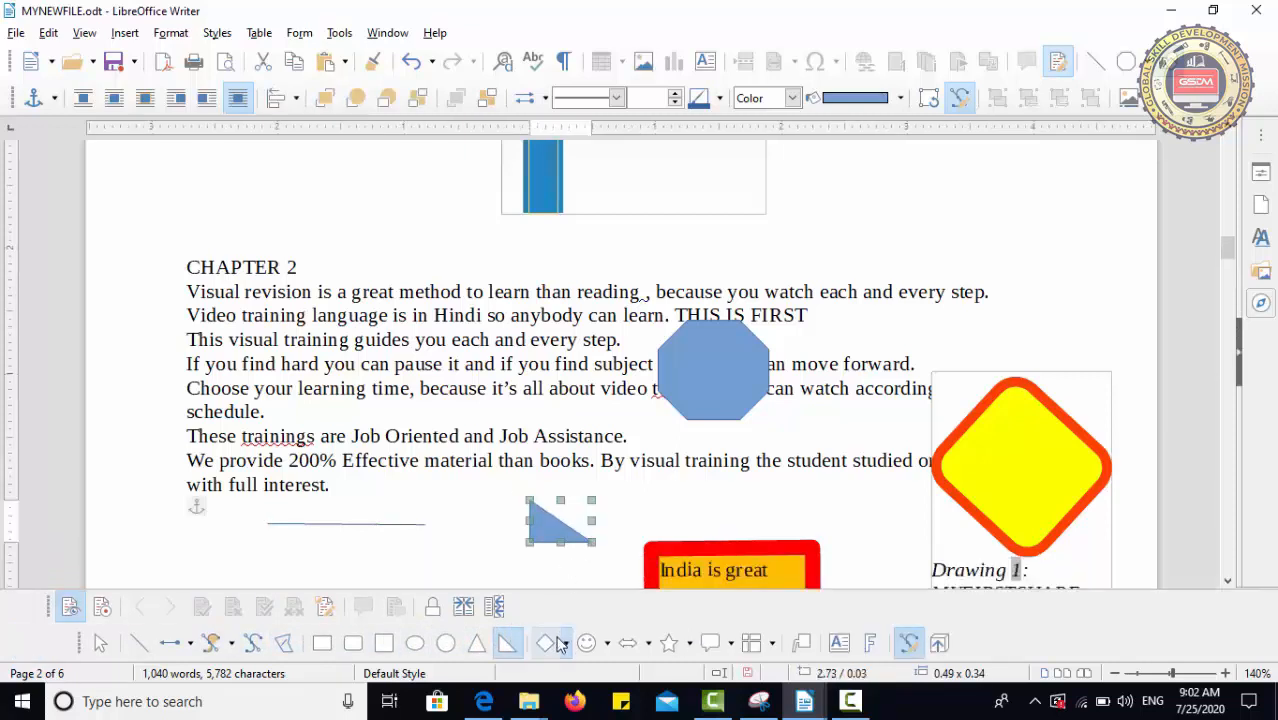
click(607, 645)
click(622, 572)
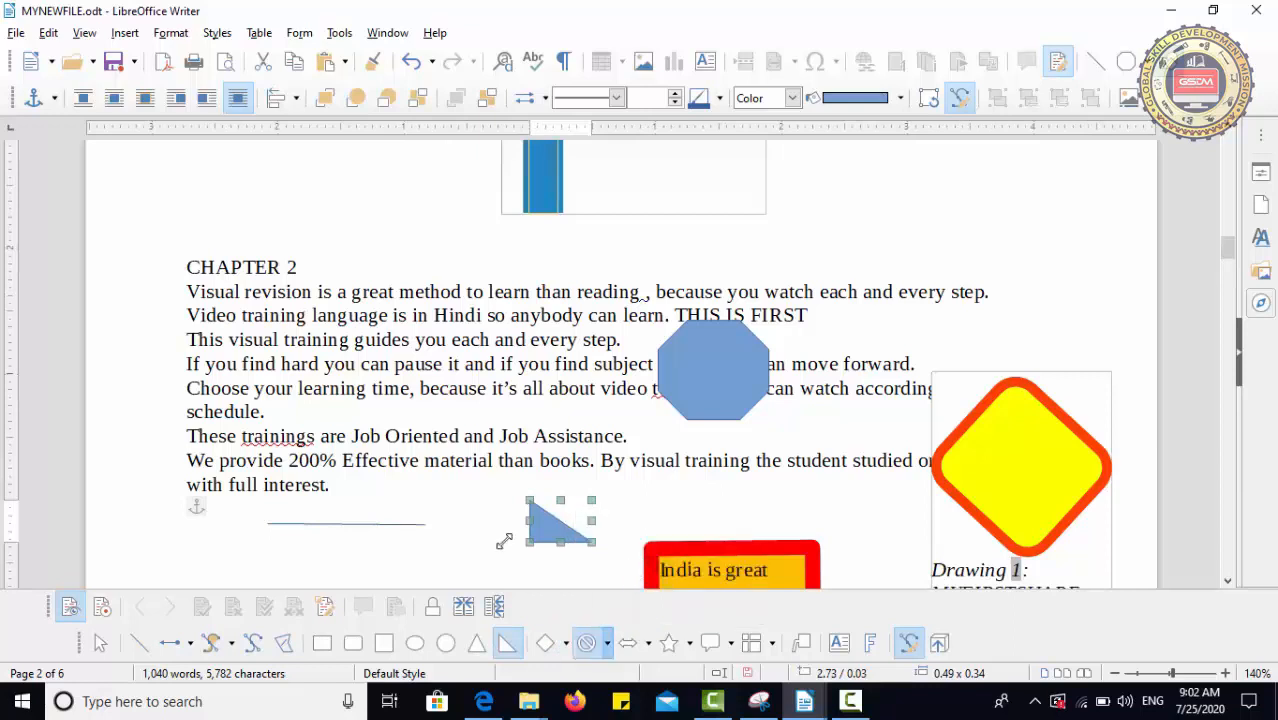
drag(389, 526, 446, 580)
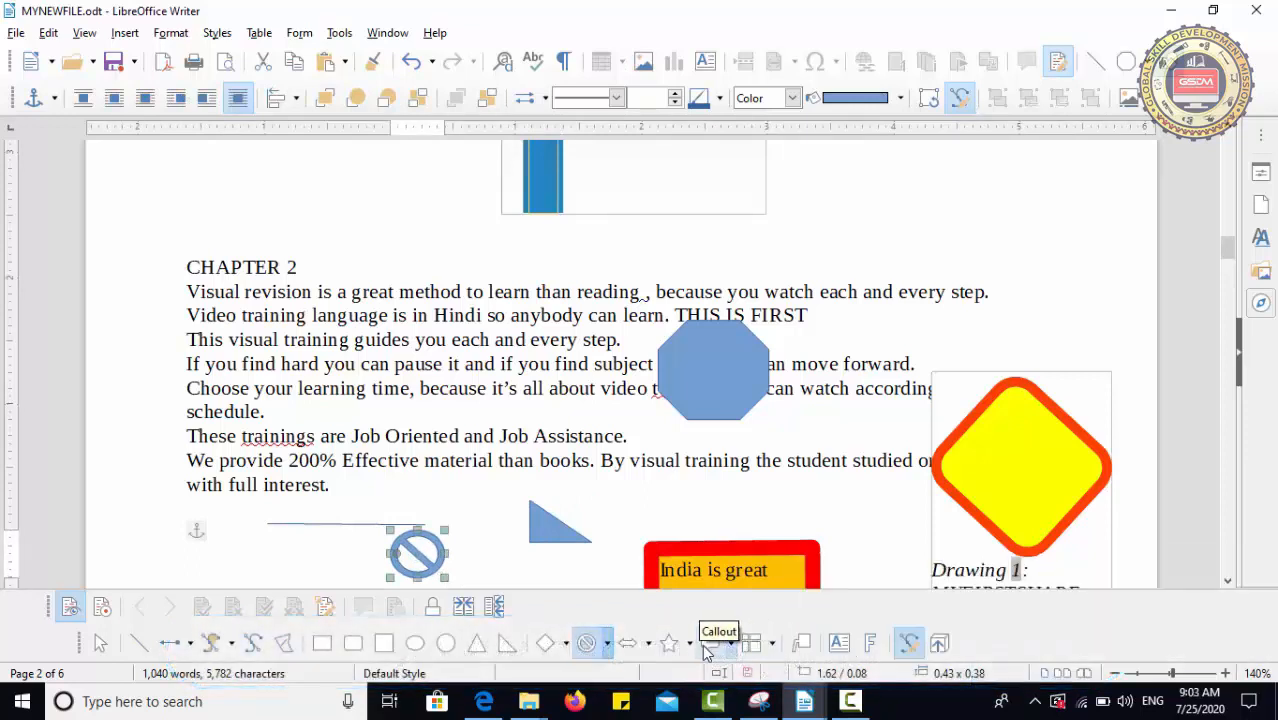
Step: Draw a round callout about 0.78" × 0.83" above the yellow square, over the ends of the first text lines
click(731, 645)
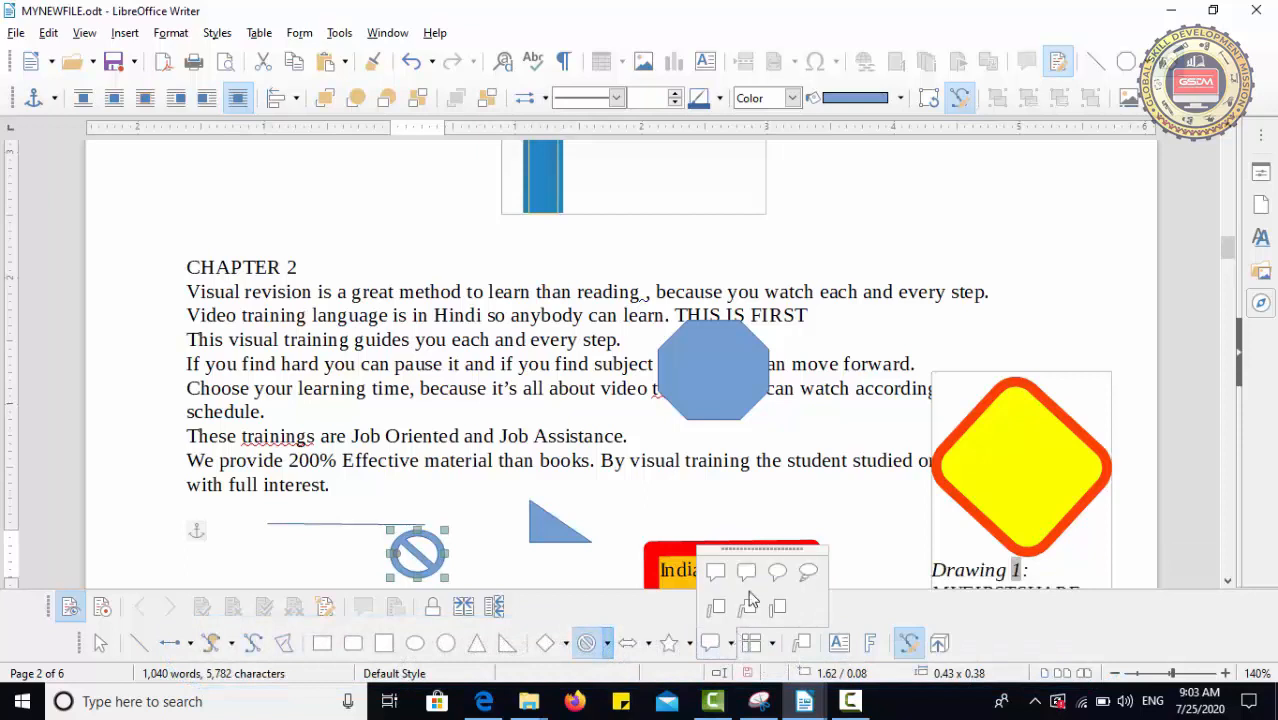
click(755, 570)
drag(868, 205, 968, 309)
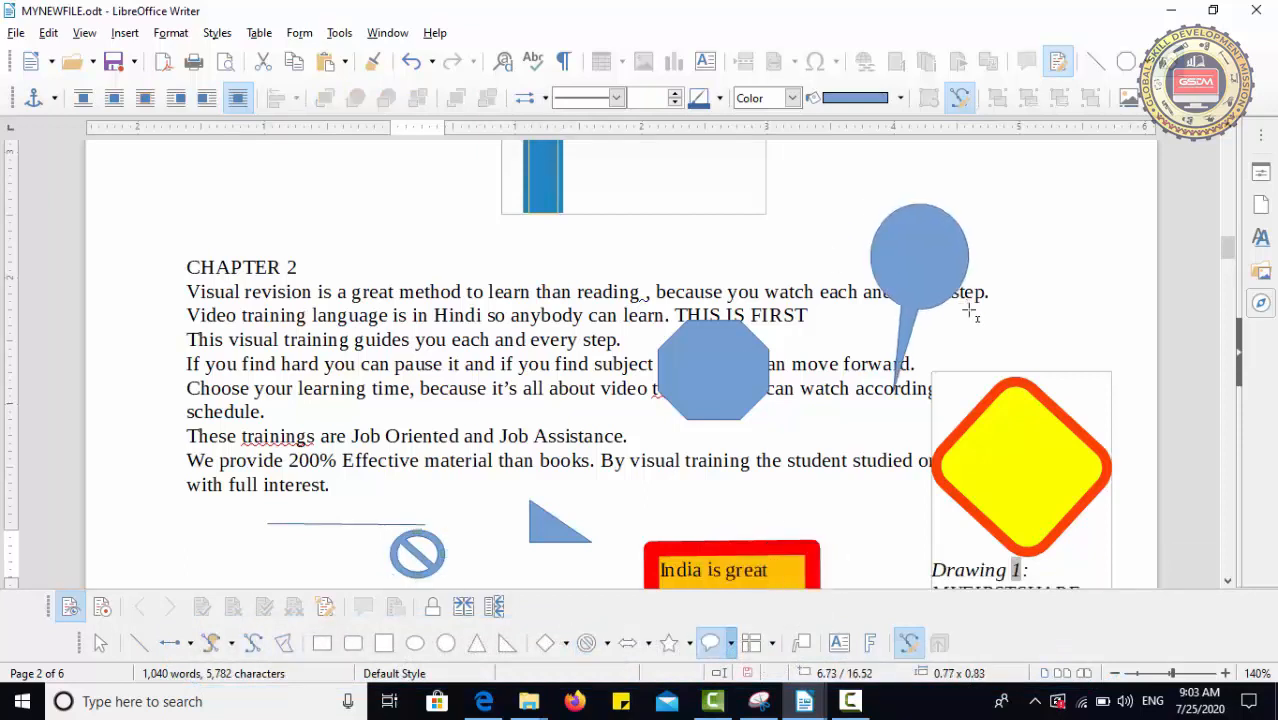
Step: Look through the available flowchart shapes and the Fontwork styles without inserting any
click(773, 644)
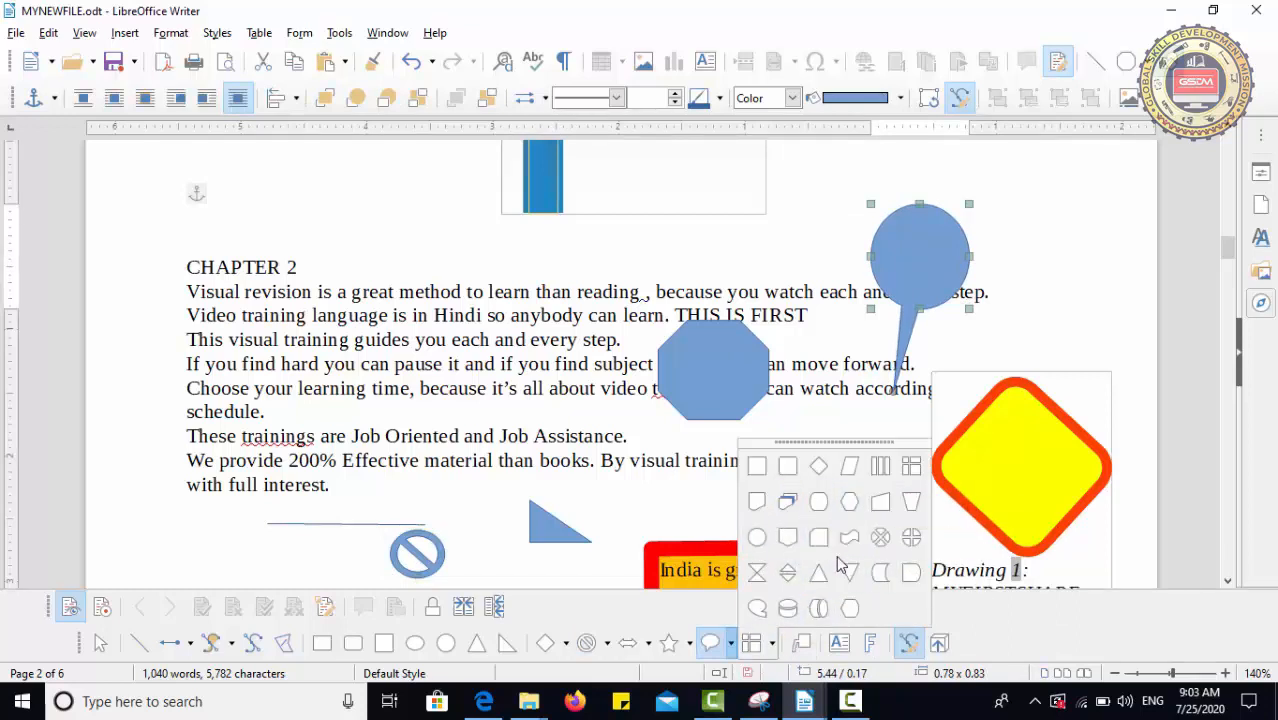
key(Escape)
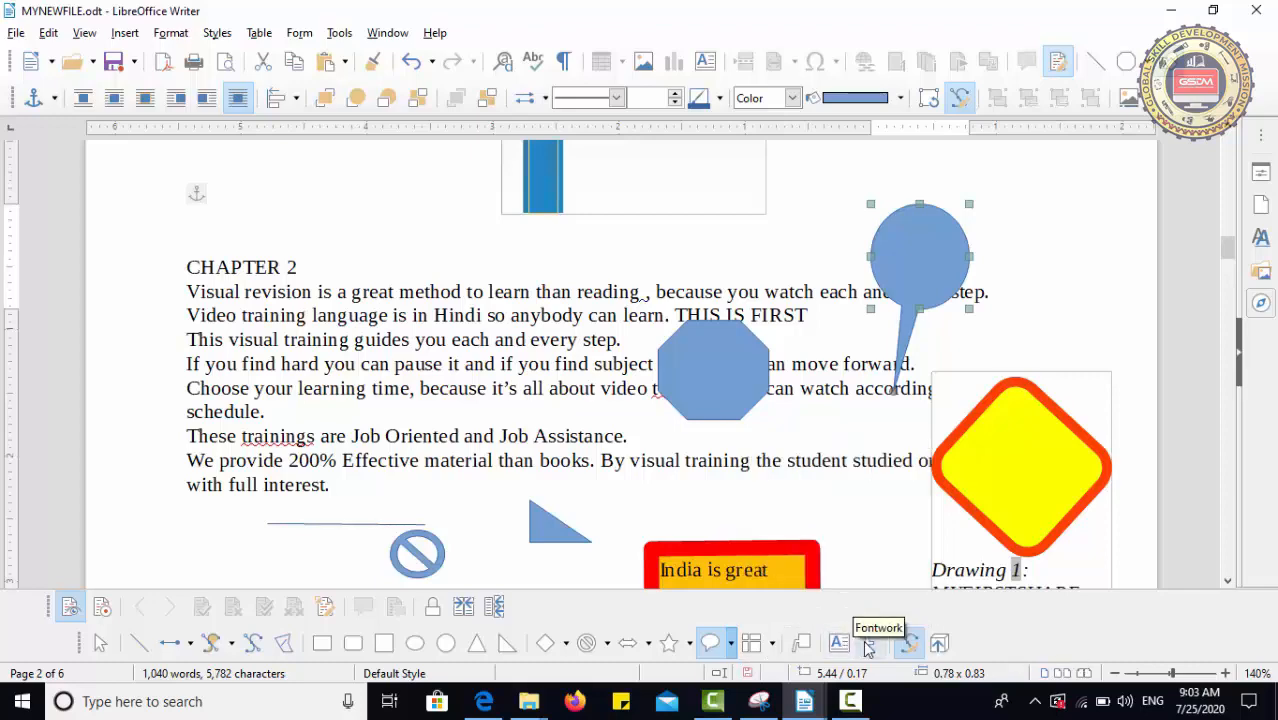
click(868, 645)
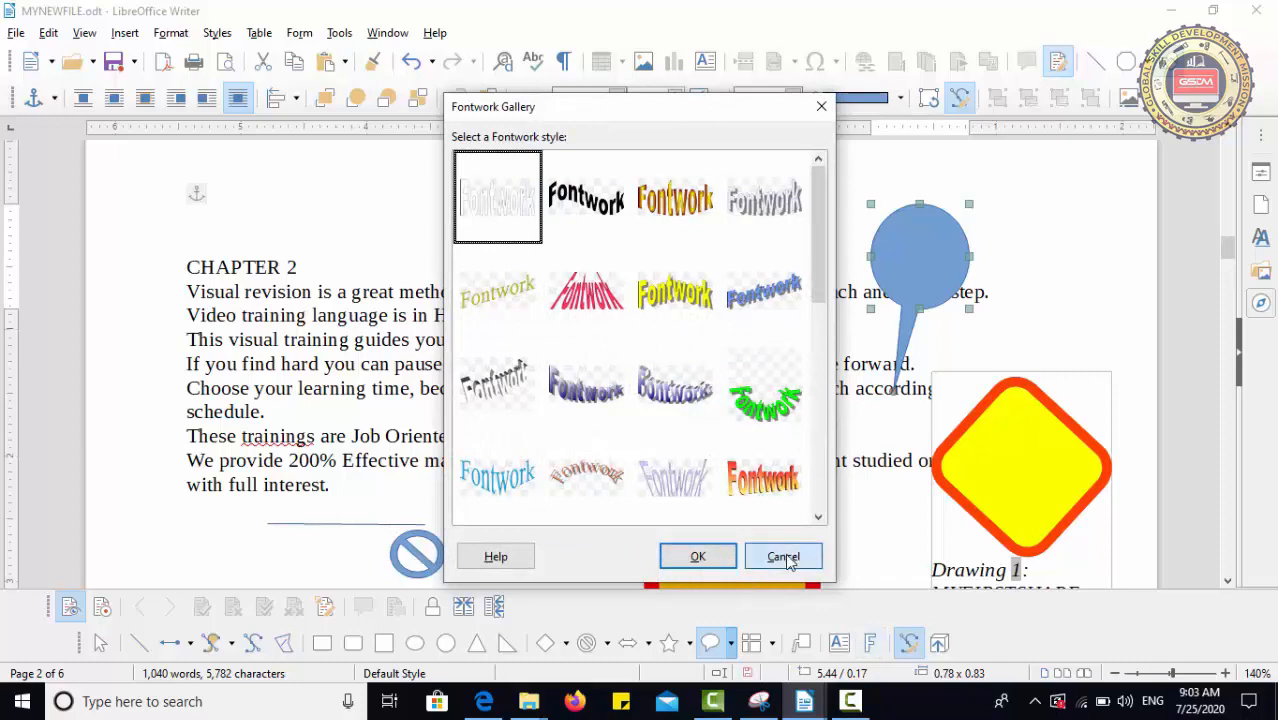
click(785, 556)
Step: Try to insert a purple Fontwork style with the CHAPTER 2 heading selected
drag(307, 268, 187, 265)
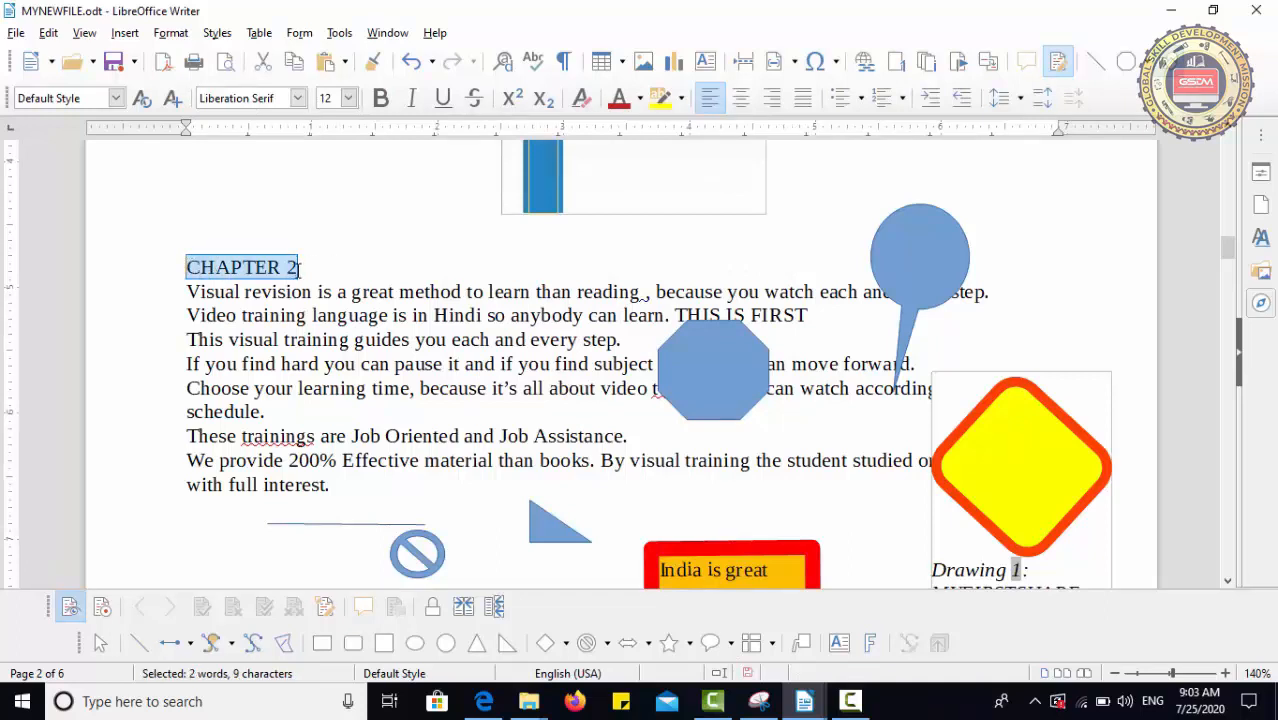
click(873, 643)
click(686, 398)
click(690, 556)
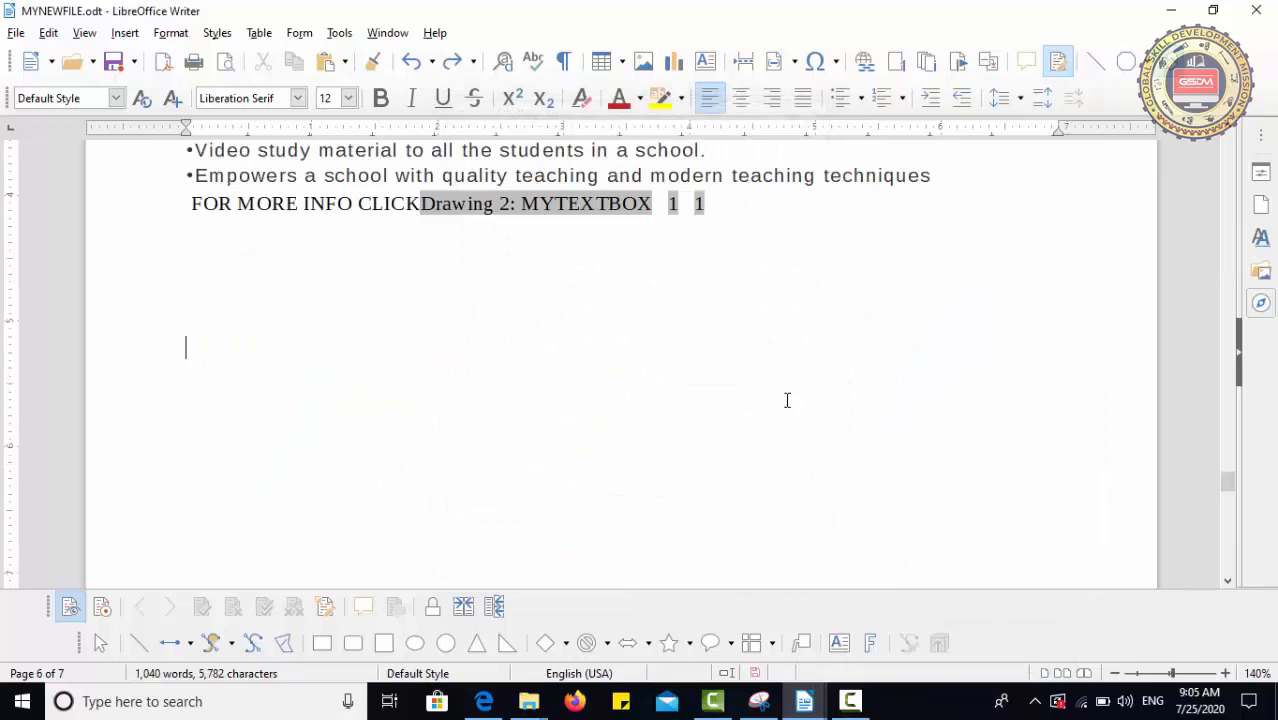
Step: Insert a Fontwork object in the red-to-yellow gradient 3D style in the blank area of page 6
click(873, 647)
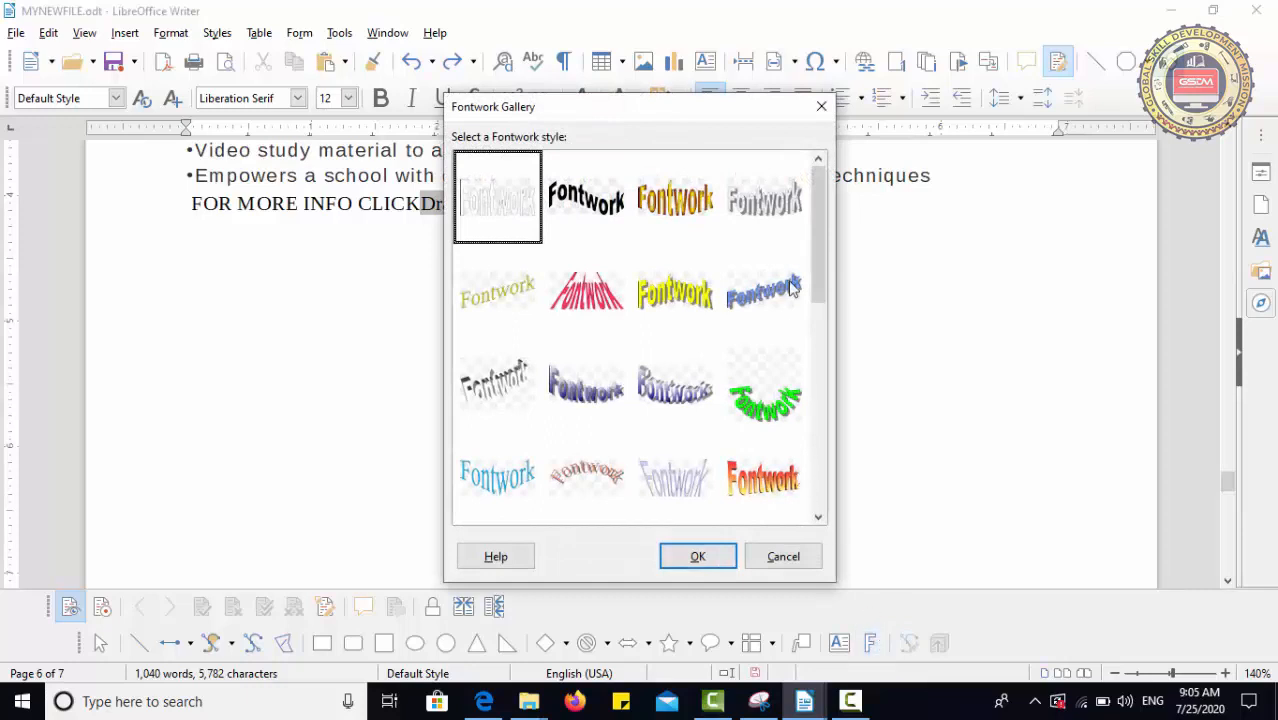
click(770, 495)
click(711, 556)
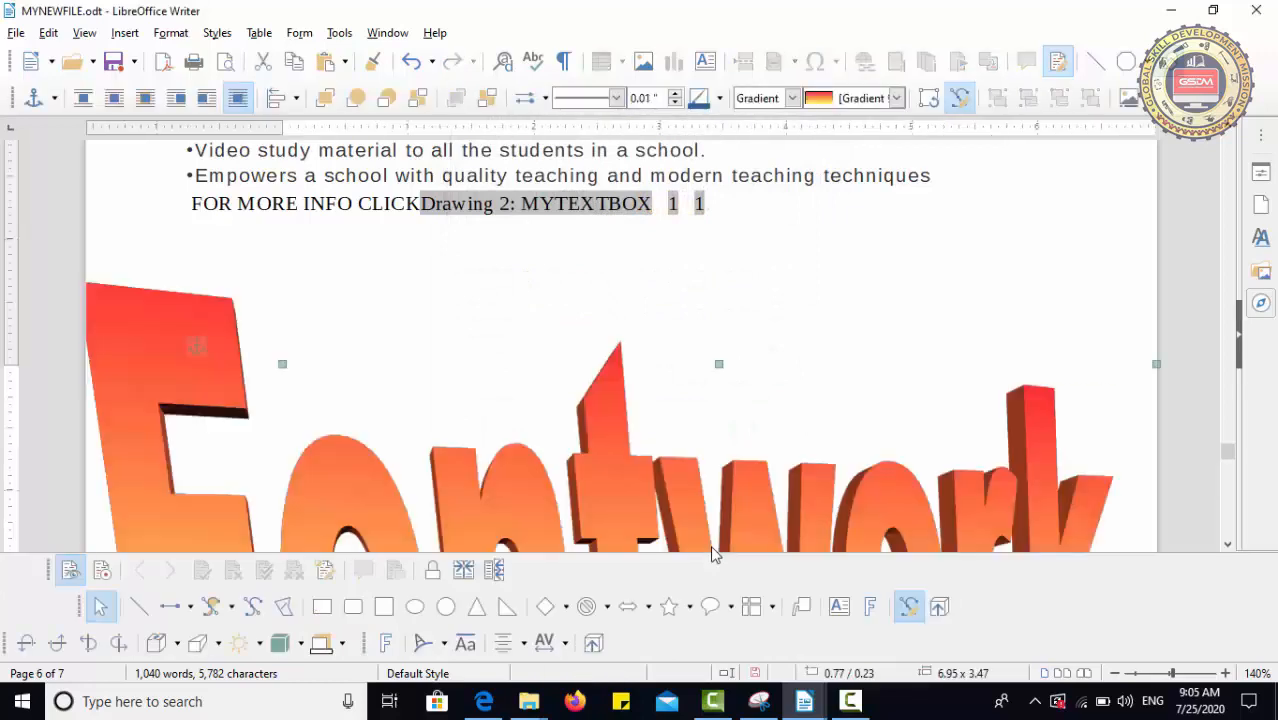
Step: Replace the Fontwork object's placeholder text with ccc
click(1229, 546)
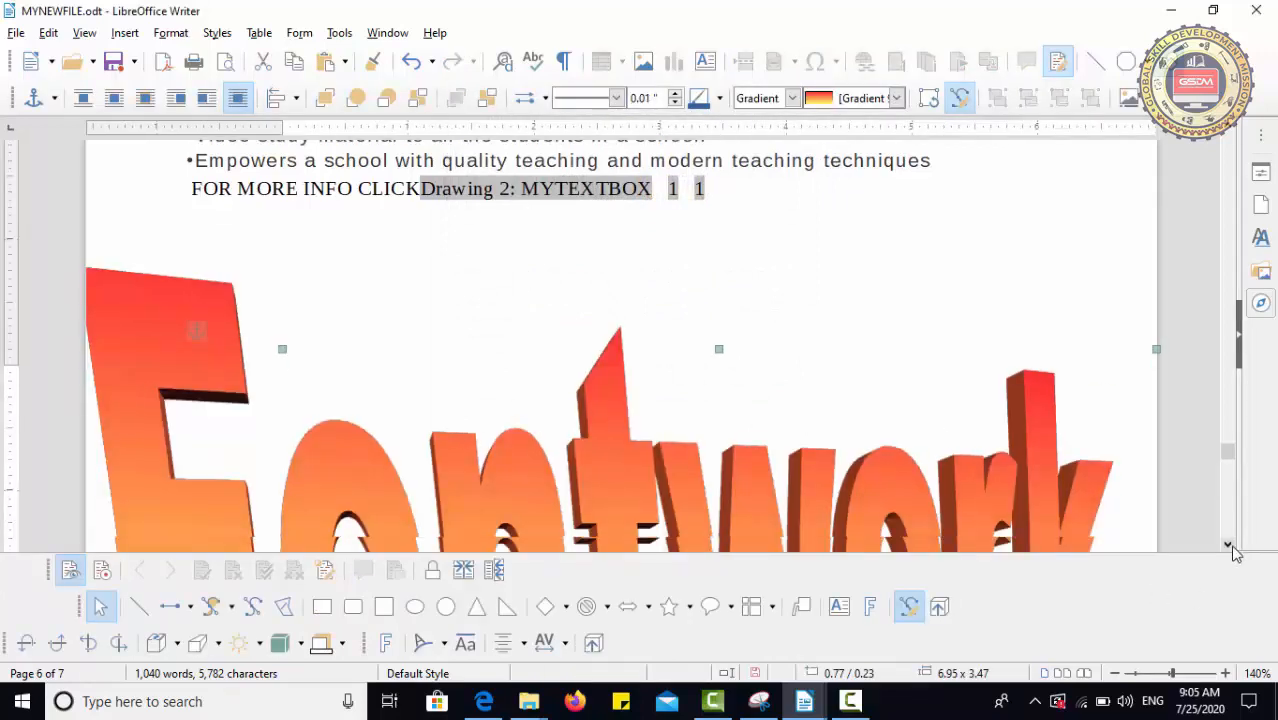
click(1229, 546)
click(1229, 546)
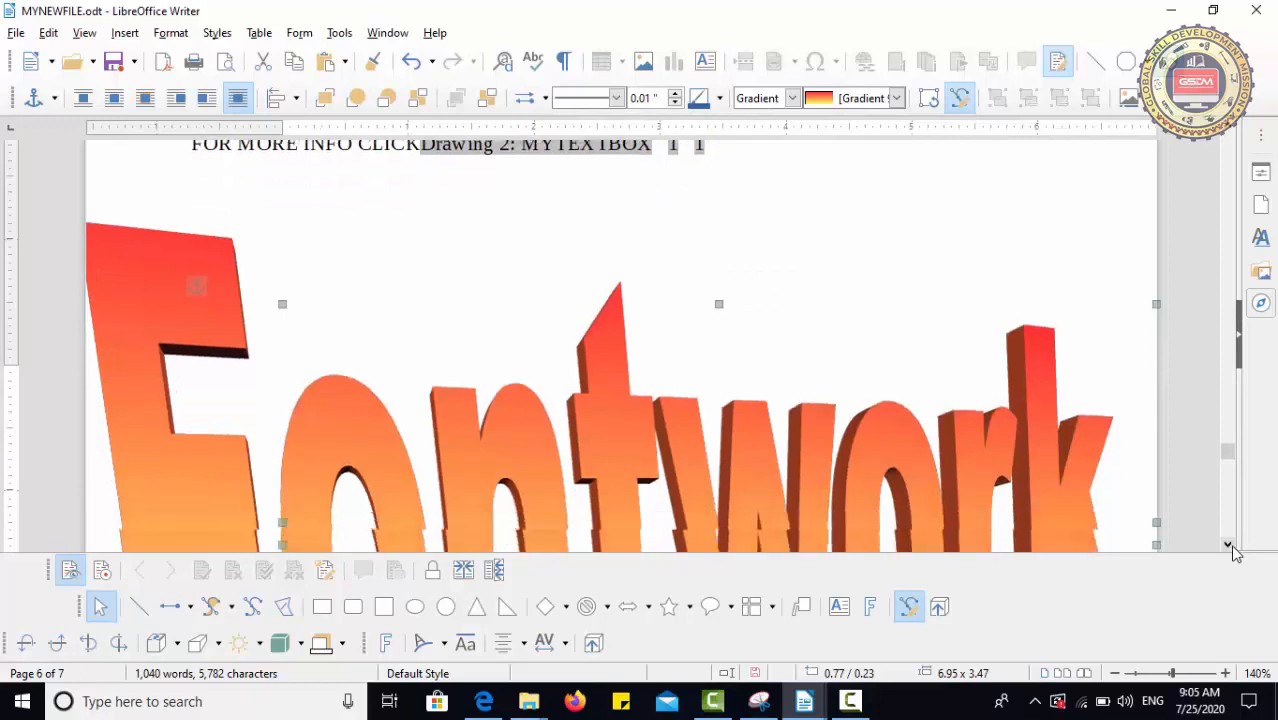
click(1229, 546)
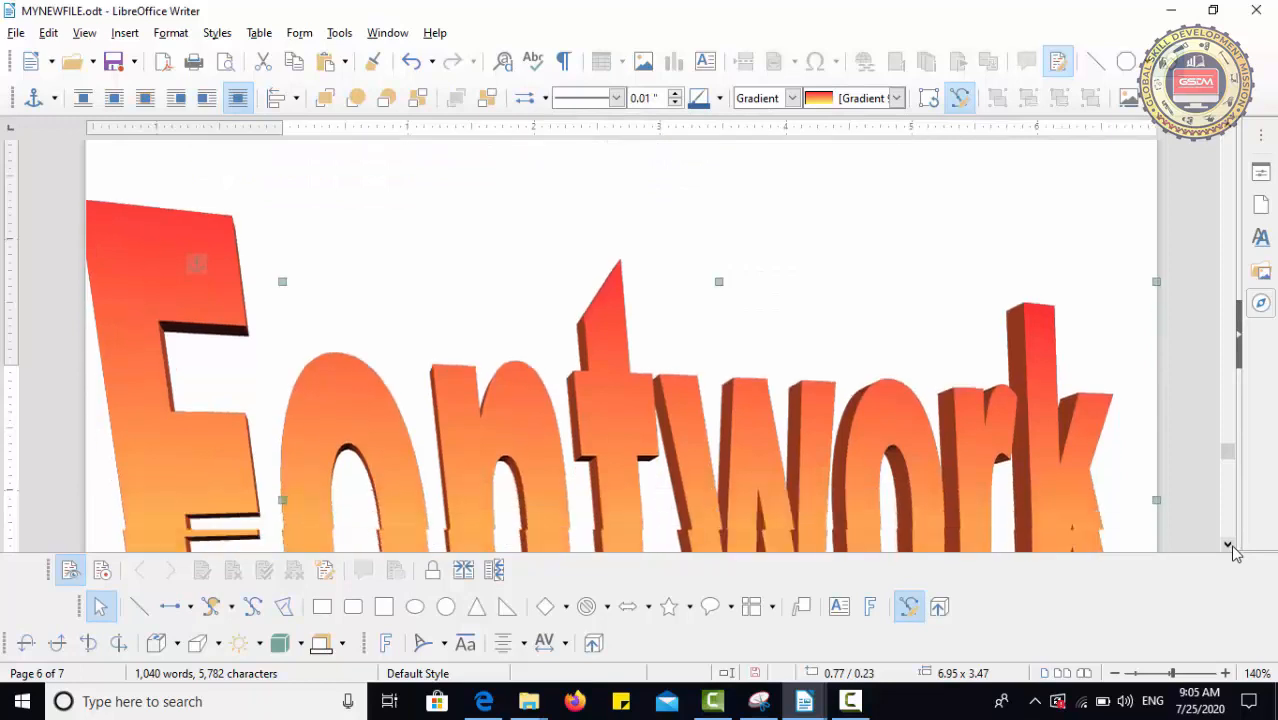
click(1229, 546)
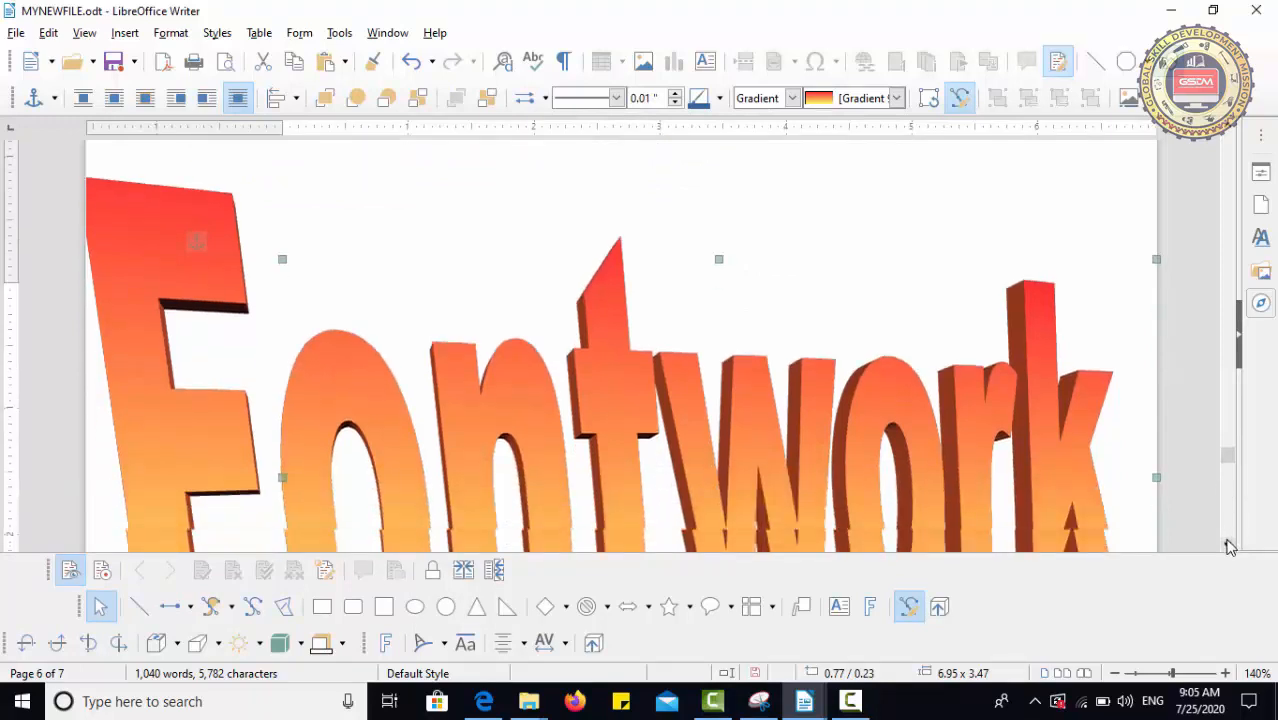
click(1229, 546)
click(1229, 546)
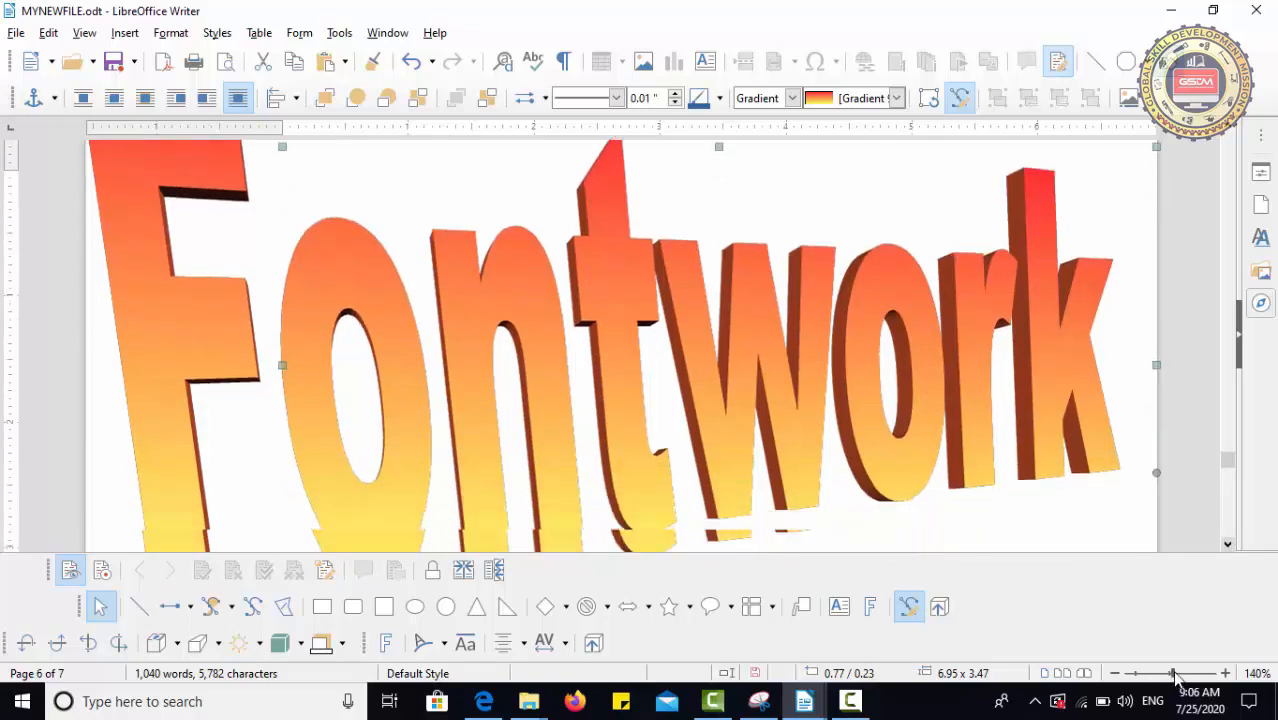
ctrl+scroll(969, 322, down, 3)
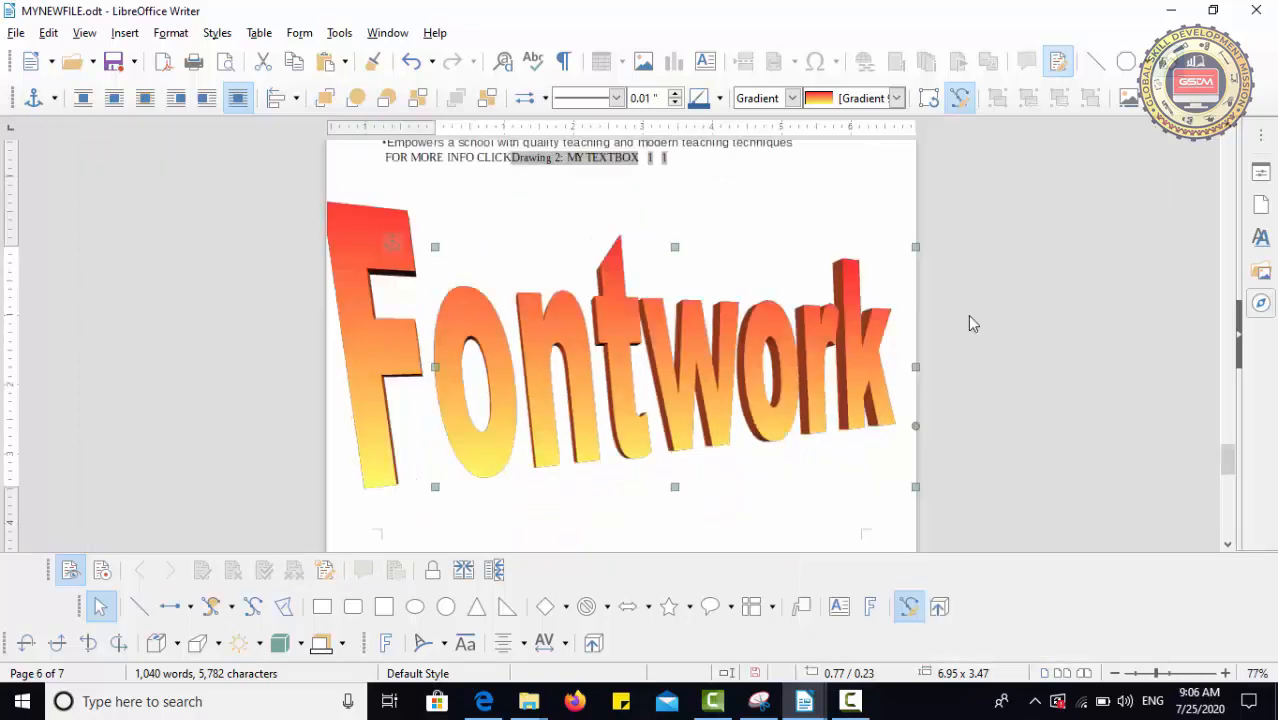
double_click(615, 372)
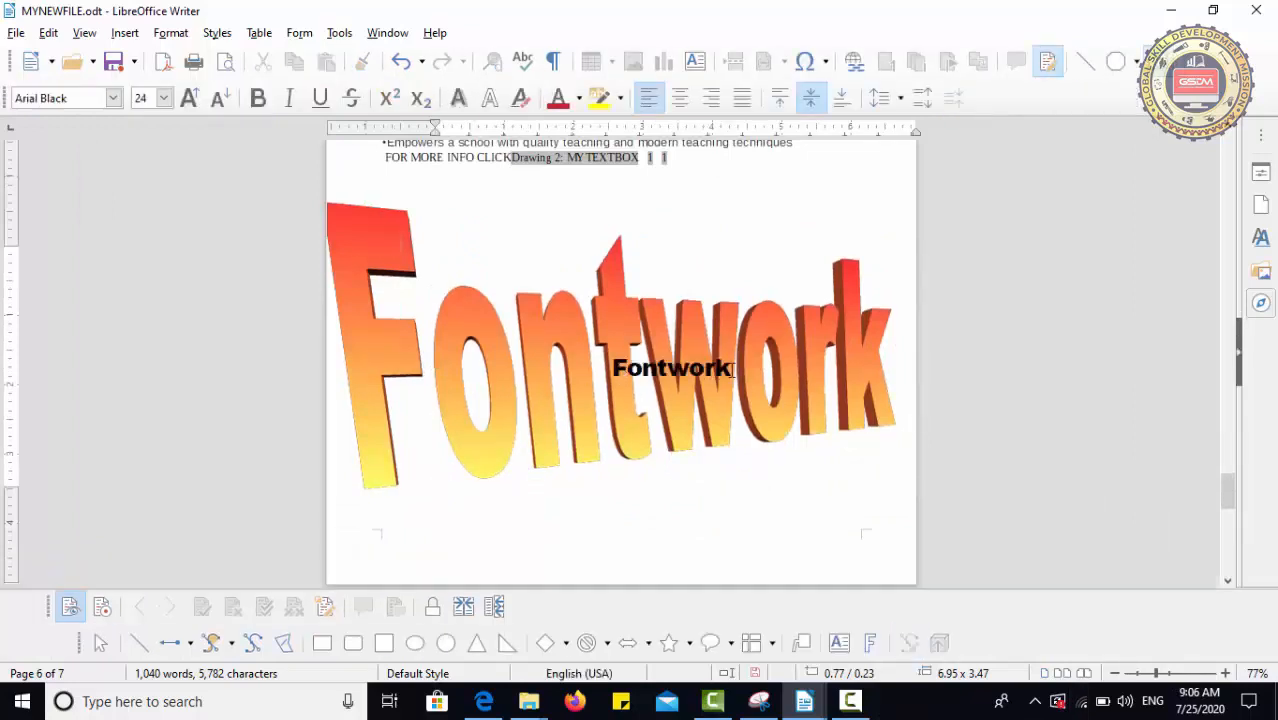
drag(732, 368, 602, 378)
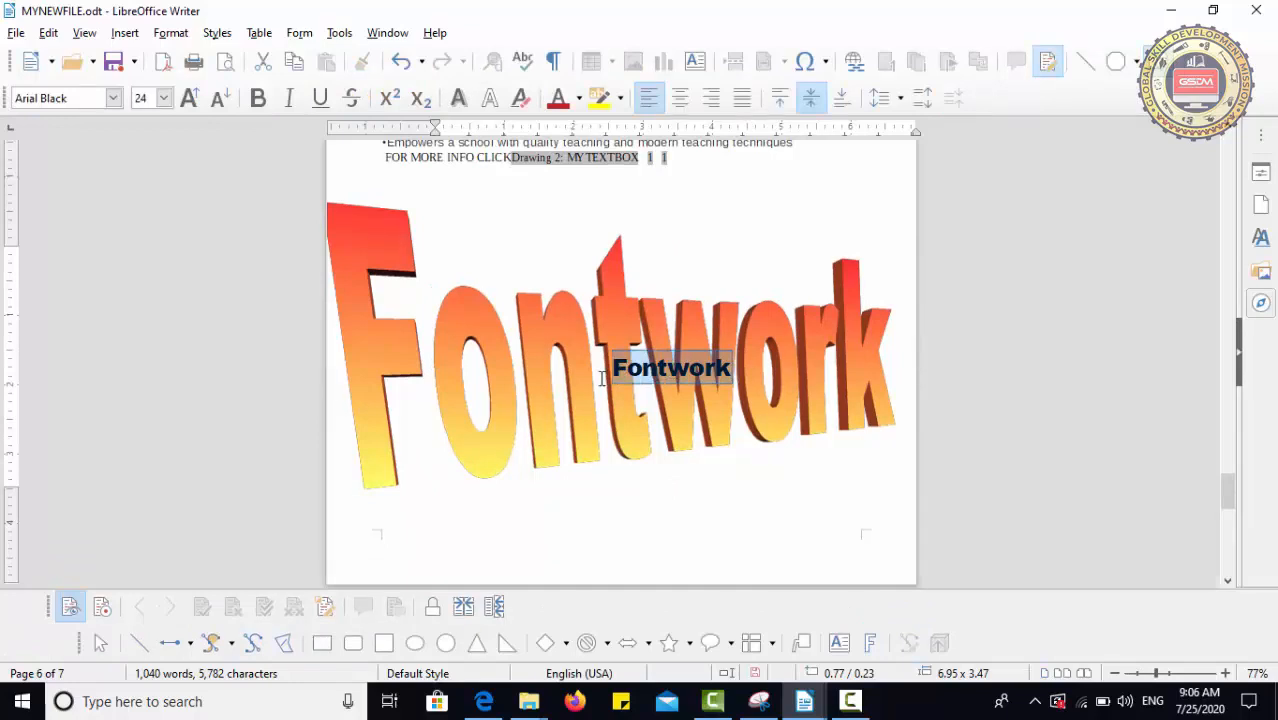
text(ccc)
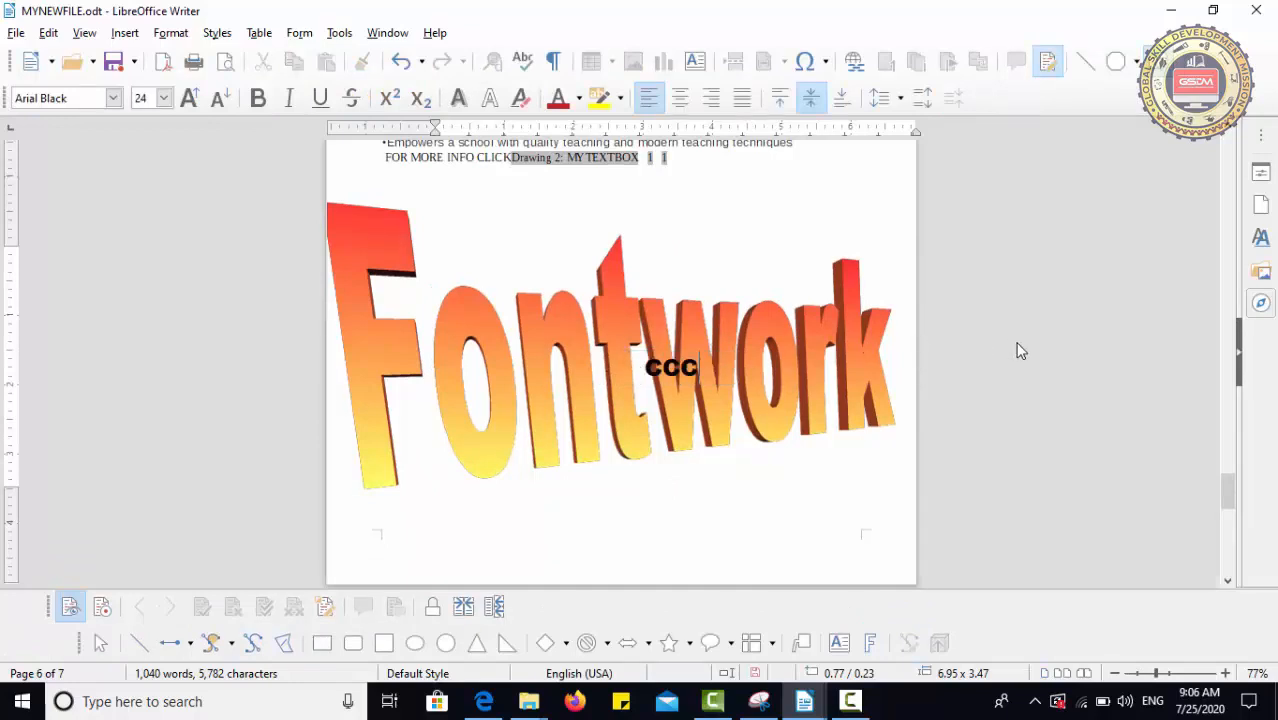
click(990, 178)
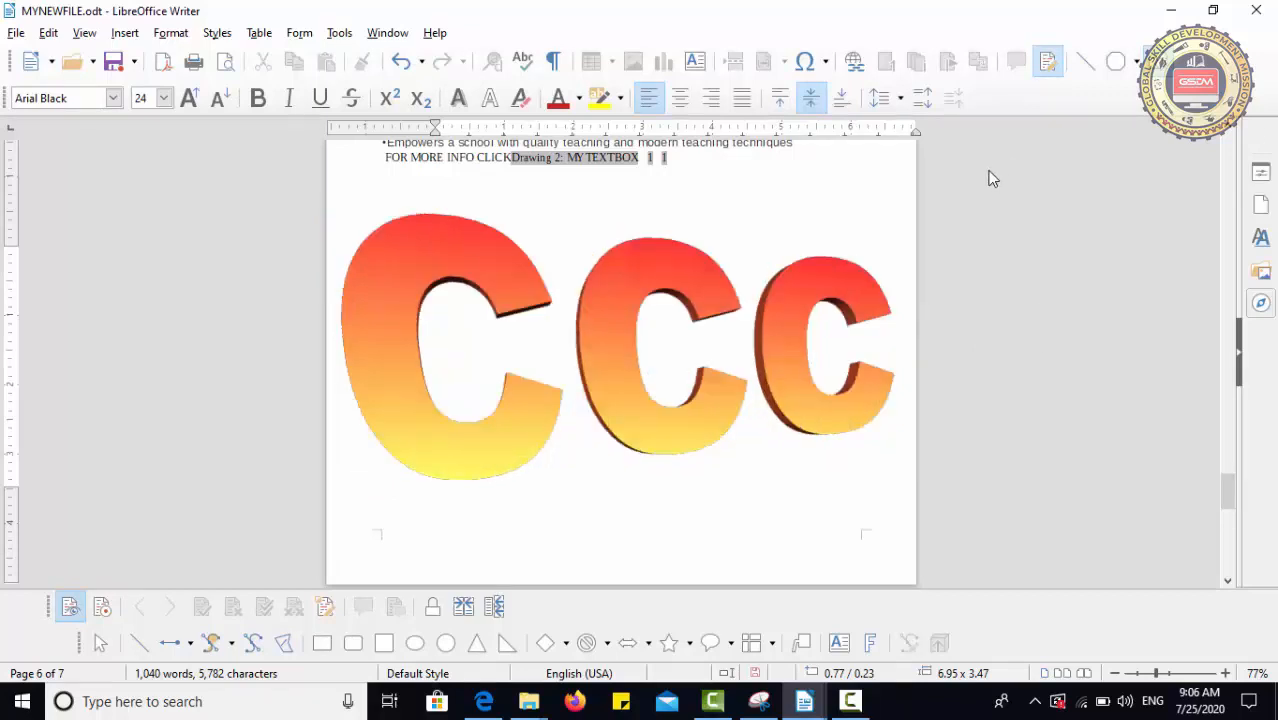